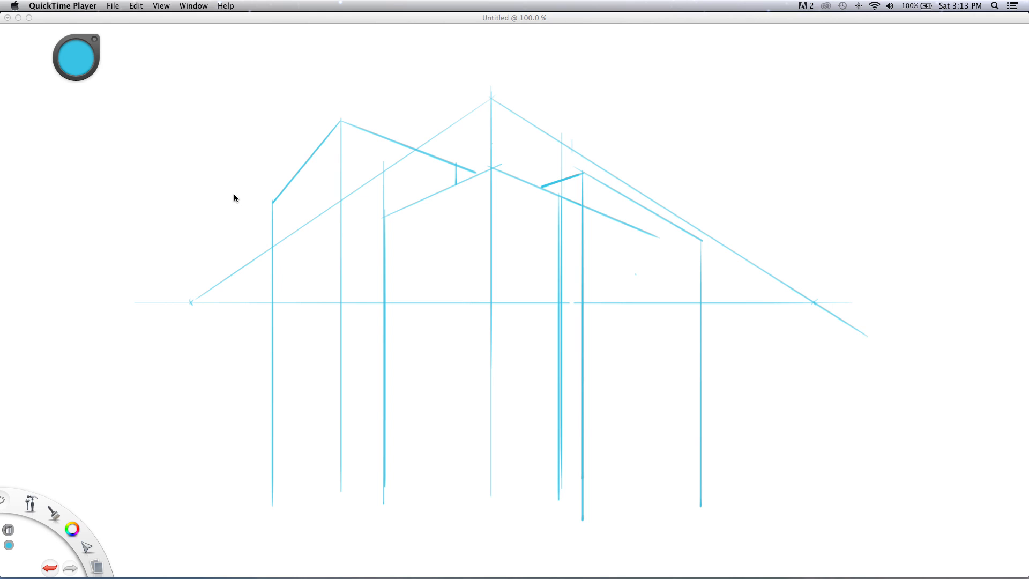
- Select the Pencil and set the ruler endpoints on the left and right vanishing points, finishing with the ruler hidden
{"action": "left_click", "coordinate": [234, 179]}
{"action": "key", "text": "r"}
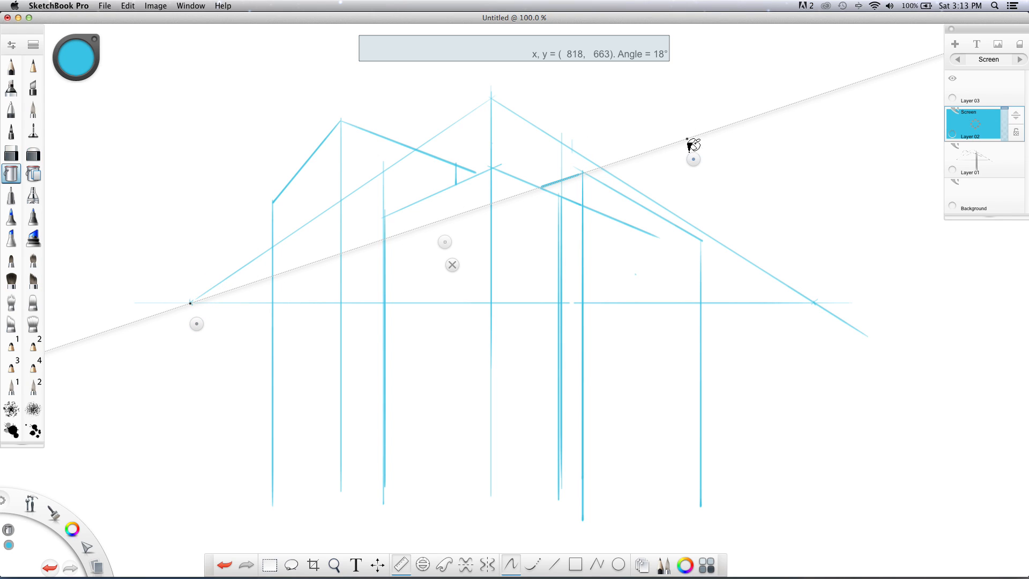
{"action": "left_click", "coordinate": [12, 66]}
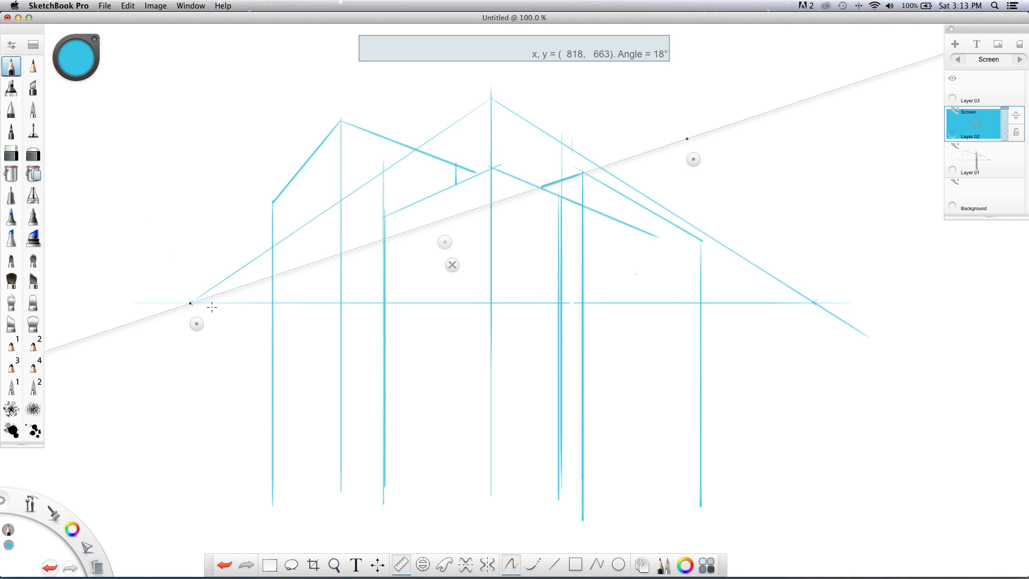
{"action": "mouse_move", "coordinate": [196, 323]}
{"action": "left_mouse_down"}
{"action": "mouse_move", "coordinate": [225, 359]}
{"action": "mouse_move", "coordinate": [197, 324]}
{"action": "left_mouse_up"}
{"action": "left_click_drag", "start_coordinate": [694, 157], "coordinate": [814, 326]}
{"action": "left_click_drag", "start_coordinate": [192, 322], "coordinate": [459, 176]}
{"action": "left_click", "coordinate": [623, 274]}
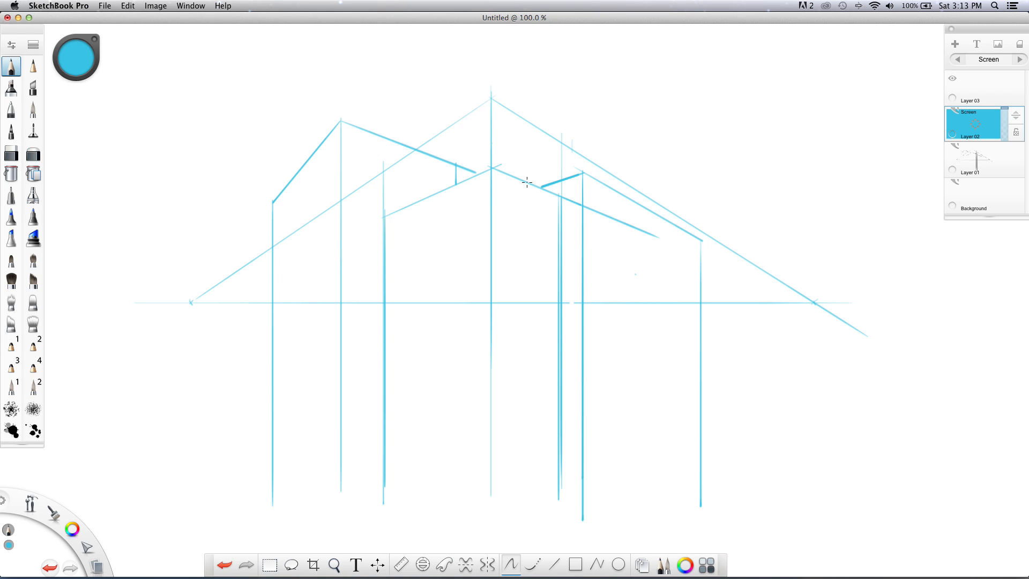
- Make Layer 03 the active drawing layer, test a stroke on the central tower's roof edge, and set the pencil color to black
{"action": "left_click", "coordinate": [952, 113]}
{"action": "left_click", "coordinate": [952, 112]}
{"action": "left_click", "coordinate": [951, 153]}
{"action": "left_click", "coordinate": [950, 154]}
{"action": "left_click", "coordinate": [952, 80]}
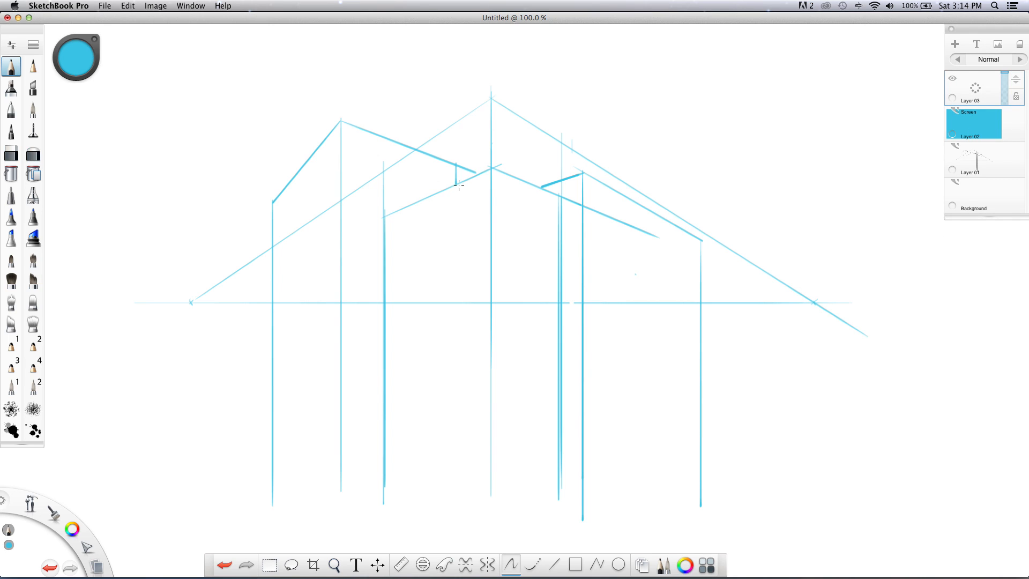
{"action": "left_click_drag", "start_coordinate": [491, 169], "coordinate": [456, 185]}
{"action": "left_click_drag", "start_coordinate": [72, 529], "coordinate": [74, 499]}
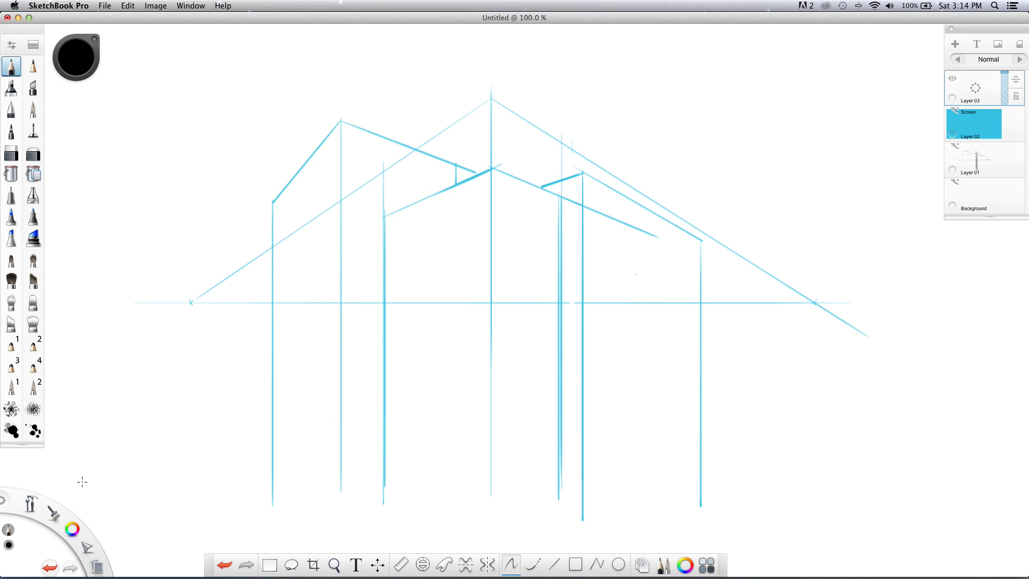
- Trace the central tower's left top edge, left vertical edge and front corner in black
{"action": "mouse_move", "coordinate": [493, 168]}
{"action": "left_mouse_down"}
{"action": "mouse_move", "coordinate": [390, 214]}
{"action": "mouse_move", "coordinate": [385, 270]}
{"action": "mouse_move", "coordinate": [383, 221]}
{"action": "mouse_move", "coordinate": [386, 317]}
{"action": "left_mouse_up"}
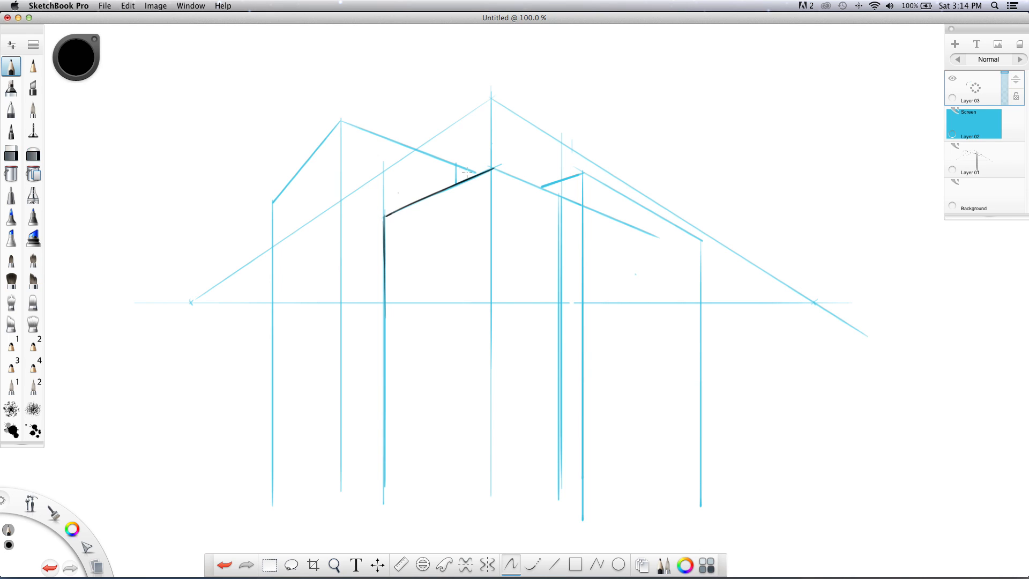
{"action": "left_click_drag", "start_coordinate": [491, 169], "coordinate": [490, 301]}
- Try a vertical and a horizontal line crossing above the left building, and undo both
{"action": "left_click_drag", "start_coordinate": [294, 61], "coordinate": [293, 178]}
{"action": "left_click_drag", "start_coordinate": [229, 103], "coordinate": [413, 103]}
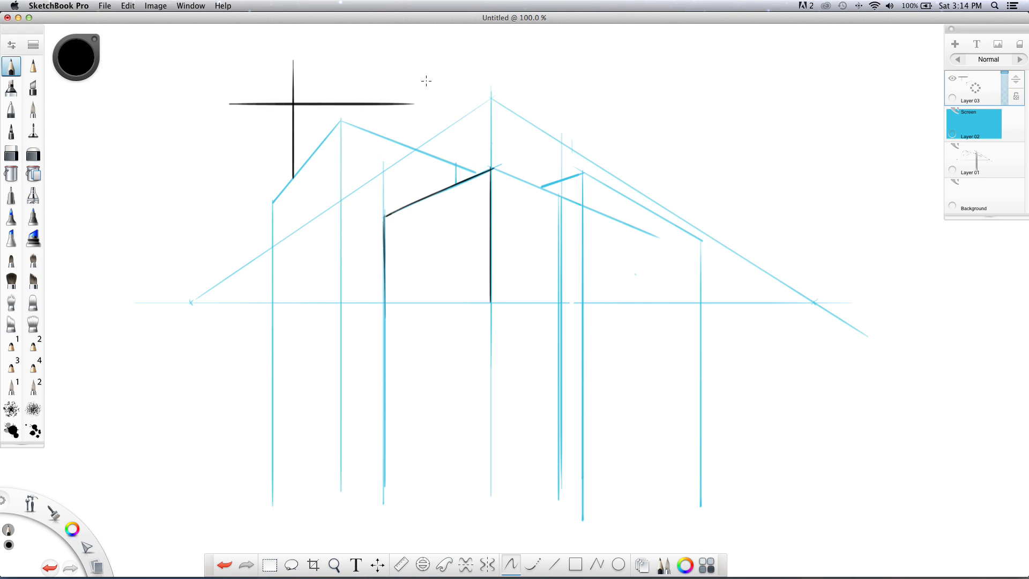
{"action": "key", "text": "super+z"}
{"action": "key", "text": "super+z"}
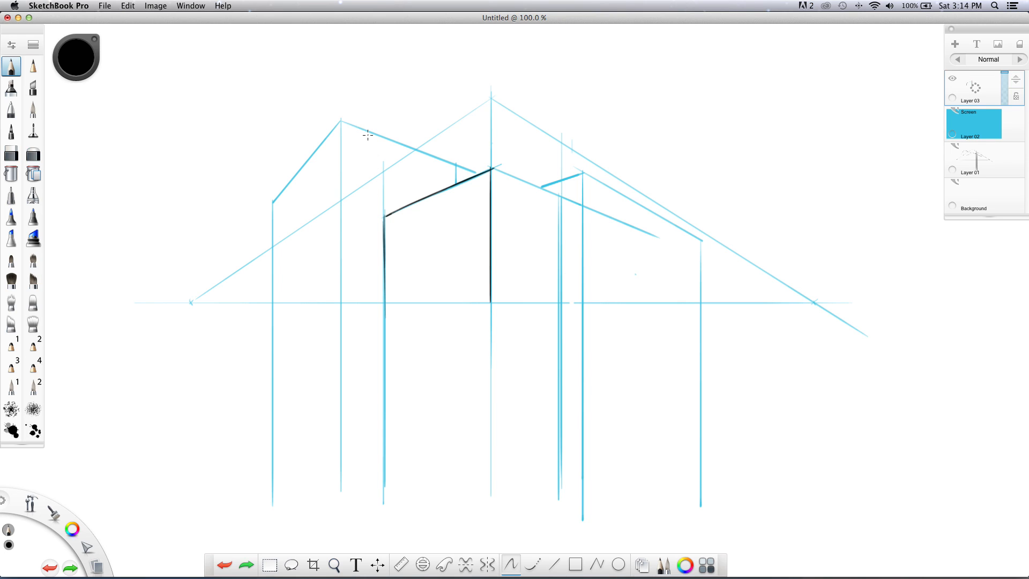
- Trace the central tower's right vertical and right top edge in black, and darken the edges of its left face
{"action": "left_click_drag", "start_coordinate": [560, 197], "coordinate": [560, 417]}
{"action": "left_click_drag", "start_coordinate": [492, 170], "coordinate": [542, 188]}
{"action": "key", "text": "super+z"}
{"action": "left_click_drag", "start_coordinate": [492, 170], "coordinate": [561, 197]}
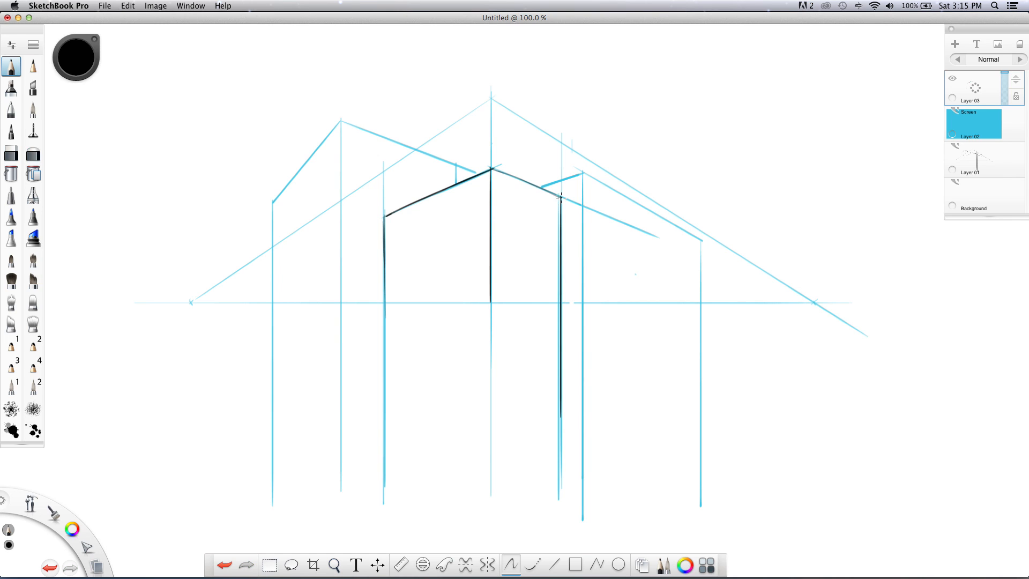
{"action": "mouse_move", "coordinate": [507, 174]}
{"action": "left_mouse_down"}
{"action": "mouse_move", "coordinate": [497, 167]}
{"action": "mouse_move", "coordinate": [494, 279]}
{"action": "left_mouse_up"}
{"action": "left_click_drag", "start_coordinate": [490, 170], "coordinate": [420, 201]}
{"action": "mouse_move", "coordinate": [385, 216]}
{"action": "left_mouse_down"}
{"action": "mouse_move", "coordinate": [385, 308]}
{"action": "mouse_move", "coordinate": [384, 235]}
{"action": "mouse_move", "coordinate": [385, 289]}
{"action": "left_mouse_up"}
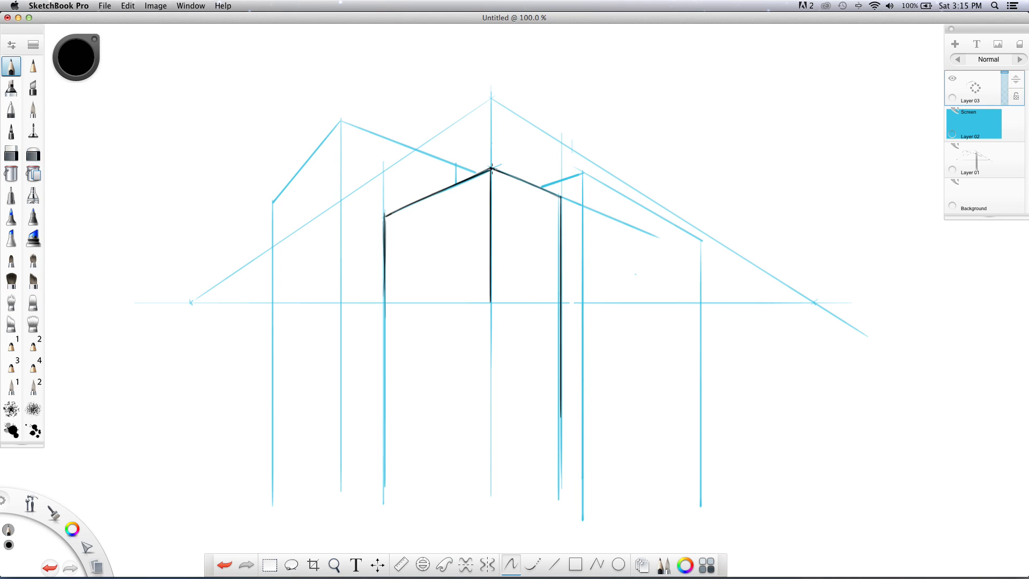
- Sketch a light-direction arrow above the left building and hatch the central tower's right face with diagonal shading strokes
{"action": "mouse_move", "coordinate": [219, 114]}
{"action": "left_mouse_down"}
{"action": "mouse_move", "coordinate": [241, 129]}
{"action": "mouse_move", "coordinate": [220, 101]}
{"action": "mouse_move", "coordinate": [223, 117]}
{"action": "mouse_move", "coordinate": [241, 127]}
{"action": "mouse_move", "coordinate": [241, 118]}
{"action": "left_mouse_up"}
{"action": "mouse_move", "coordinate": [492, 179]}
{"action": "left_mouse_down"}
{"action": "mouse_move", "coordinate": [490, 211]}
{"action": "mouse_move", "coordinate": [516, 185]}
{"action": "left_mouse_up"}
{"action": "left_click_drag", "start_coordinate": [492, 219], "coordinate": [526, 191]}
{"action": "left_click_drag", "start_coordinate": [492, 237], "coordinate": [534, 197]}
{"action": "left_click_drag", "start_coordinate": [492, 255], "coordinate": [539, 199]}
{"action": "mouse_move", "coordinate": [493, 263]}
{"action": "left_mouse_down"}
{"action": "mouse_move", "coordinate": [543, 193]}
{"action": "mouse_move", "coordinate": [505, 250]}
{"action": "mouse_move", "coordinate": [544, 214]}
{"action": "mouse_move", "coordinate": [512, 259]}
{"action": "mouse_move", "coordinate": [555, 219]}
{"action": "left_mouse_up"}
{"action": "left_click_drag", "start_coordinate": [519, 278], "coordinate": [557, 233]}
{"action": "mouse_move", "coordinate": [523, 284]}
{"action": "left_mouse_down"}
{"action": "mouse_move", "coordinate": [557, 239]}
{"action": "mouse_move", "coordinate": [555, 256]}
{"action": "left_mouse_up"}
{"action": "mouse_move", "coordinate": [534, 291]}
{"action": "left_mouse_down"}
{"action": "mouse_move", "coordinate": [556, 263]}
{"action": "mouse_move", "coordinate": [555, 277]}
{"action": "left_mouse_up"}
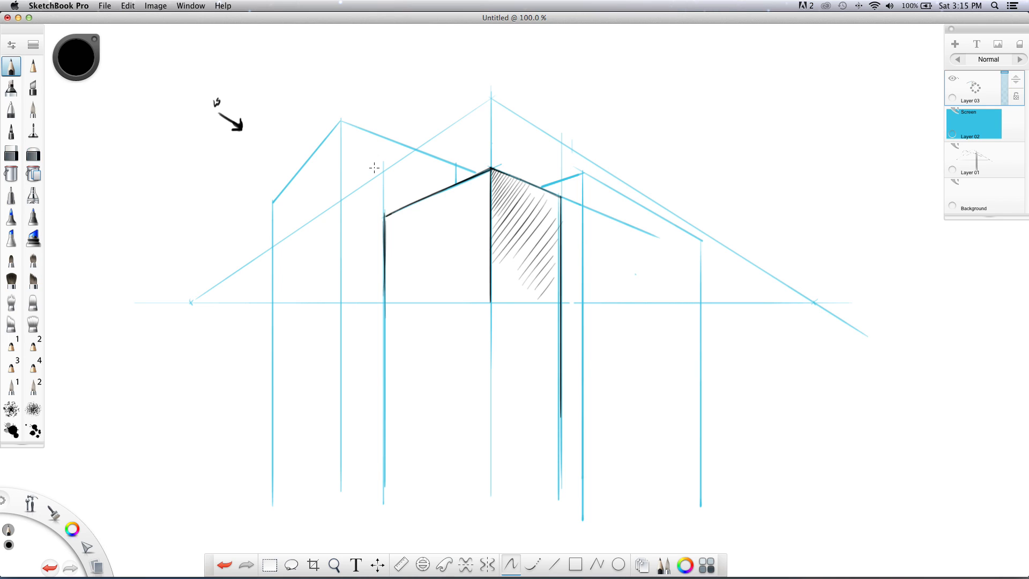
- Trace the left building's two vertical edges in black
{"action": "left_click_drag", "start_coordinate": [341, 121], "coordinate": [341, 475]}
{"action": "left_click_drag", "start_coordinate": [272, 204], "coordinate": [272, 466]}
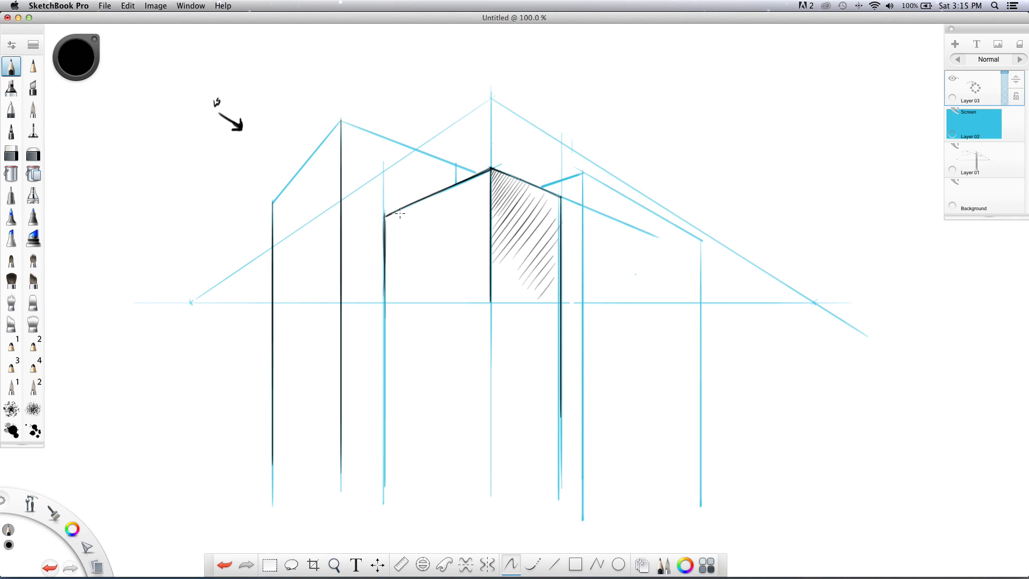
- Try dividing the central tower's left face with four long vertical lines
{"action": "mouse_move", "coordinate": [400, 210]}
{"action": "left_mouse_down"}
{"action": "mouse_move", "coordinate": [400, 439]}
{"action": "mouse_move", "coordinate": [422, 211]}
{"action": "mouse_move", "coordinate": [422, 506]}
{"action": "left_mouse_up"}
{"action": "left_click_drag", "start_coordinate": [444, 189], "coordinate": [444, 492]}
{"action": "left_click_drag", "start_coordinate": [467, 177], "coordinate": [468, 478]}
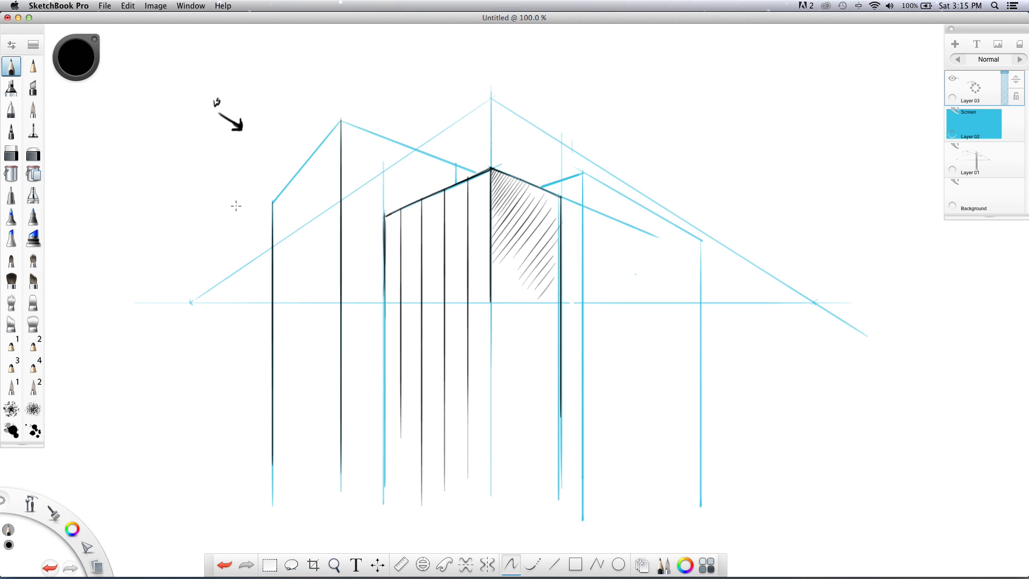
- Try adding three horizontal floor lines on the tower's left face with the ruler pivoting at the left vanishing point
{"action": "key", "text": "r"}
{"action": "left_click_drag", "start_coordinate": [463, 183], "coordinate": [185, 316]}
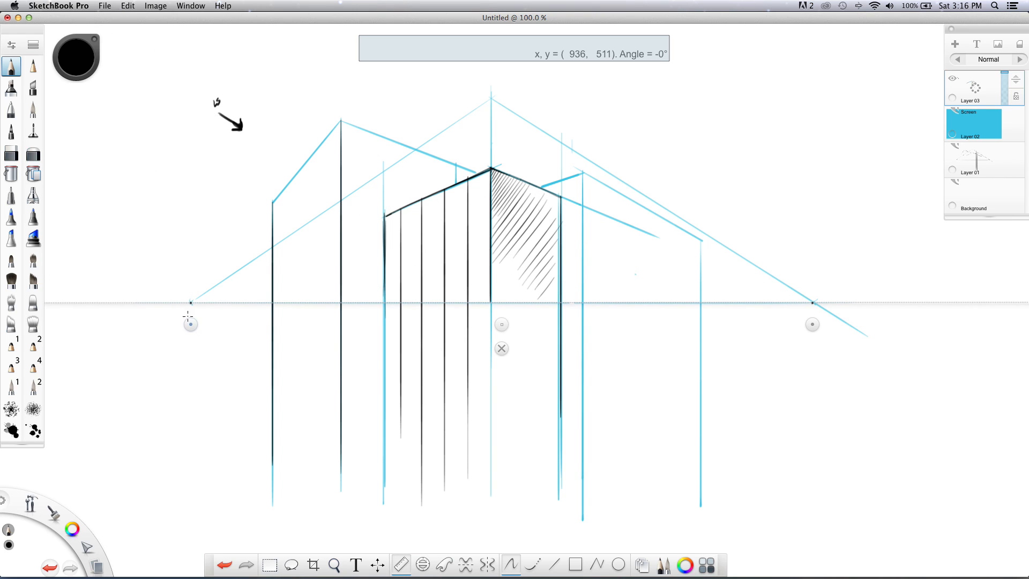
{"action": "left_click_drag", "start_coordinate": [800, 301], "coordinate": [644, 145]}
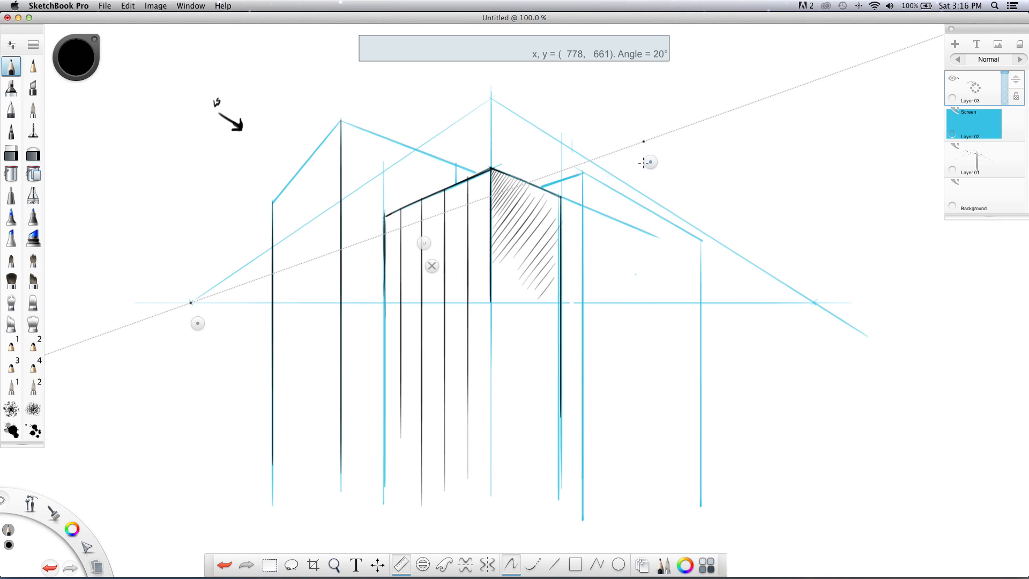
{"action": "left_click_drag", "start_coordinate": [490, 197], "coordinate": [454, 195]}
{"action": "left_click_drag", "start_coordinate": [637, 157], "coordinate": [645, 203]}
{"action": "left_click_drag", "start_coordinate": [503, 218], "coordinate": [386, 250]}
{"action": "left_click_drag", "start_coordinate": [645, 203], "coordinate": [637, 246]}
{"action": "left_click", "coordinate": [420, 309]}
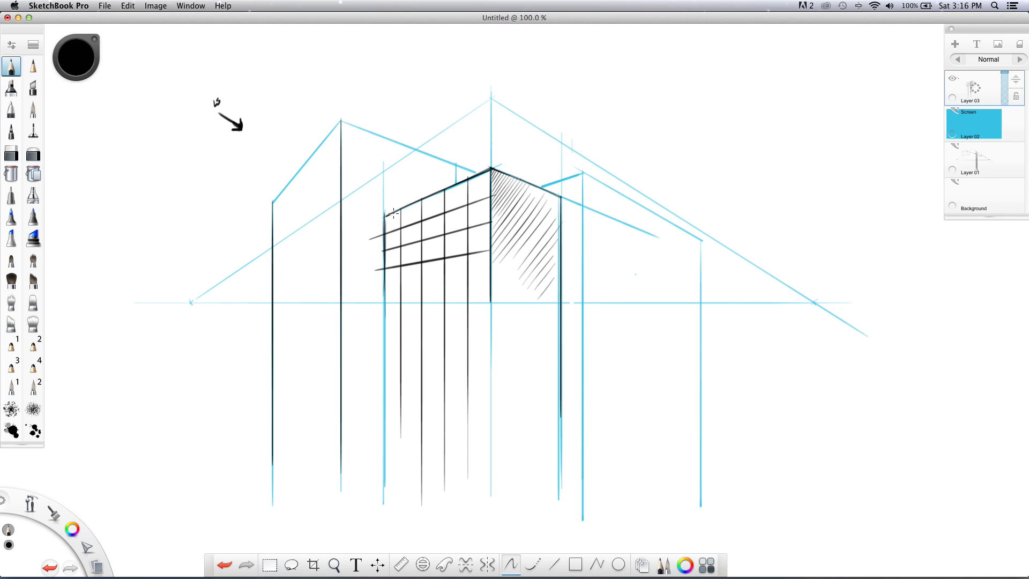
- Try subdividing the grid on the tower's left face with shorter vertical lines between the existing ones
{"action": "mouse_move", "coordinate": [391, 210]}
{"action": "left_mouse_down"}
{"action": "mouse_move", "coordinate": [394, 325]}
{"action": "mouse_move", "coordinate": [411, 324]}
{"action": "left_mouse_up"}
{"action": "mouse_move", "coordinate": [433, 192]}
{"action": "left_mouse_down"}
{"action": "mouse_move", "coordinate": [436, 291]}
{"action": "mouse_move", "coordinate": [456, 183]}
{"action": "mouse_move", "coordinate": [456, 318]}
{"action": "left_mouse_up"}
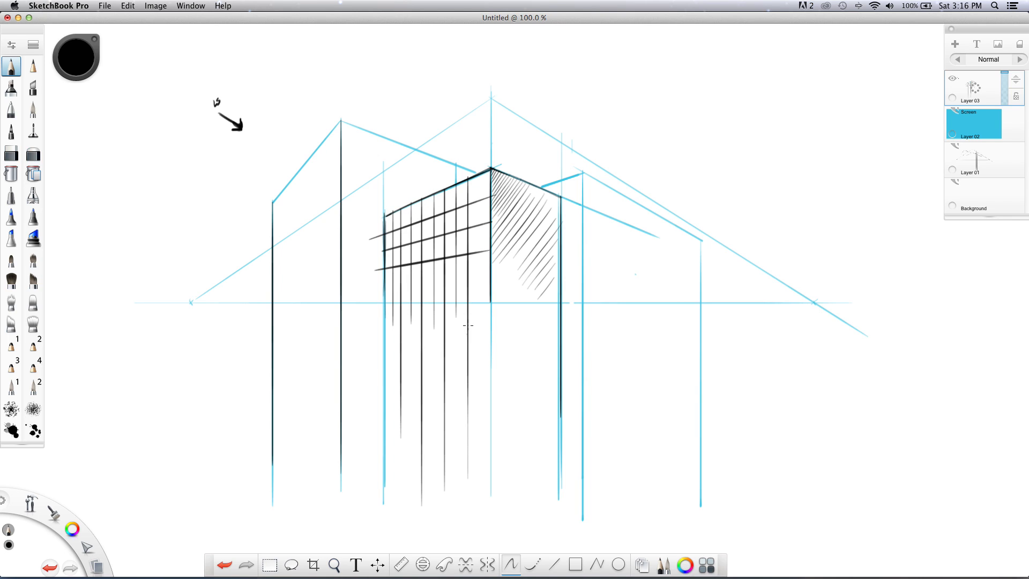
{"action": "left_click_drag", "start_coordinate": [479, 181], "coordinate": [479, 333]}
- Undo all the vertical and horizontal grid lines on the central tower's left face
{"action": "key", "text": "super+z"}
{"action": "key", "text": "super+z"}
{"action": "key", "text": "super+z"}
{"action": "key", "text": "super+z"}
{"action": "key", "text": "super+z"}
{"action": "key", "text": "super+z"}
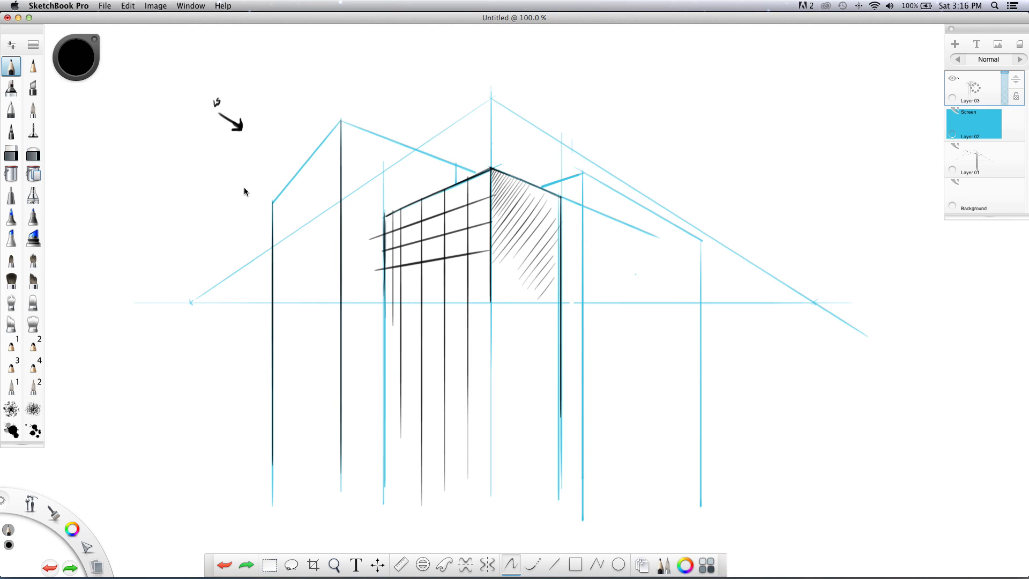
{"action": "key", "text": "super+z"}
{"action": "key", "text": "super+z"}
{"action": "key", "text": "super+z"}
{"action": "key", "text": "super+z"}
{"action": "key", "text": "super+z"}
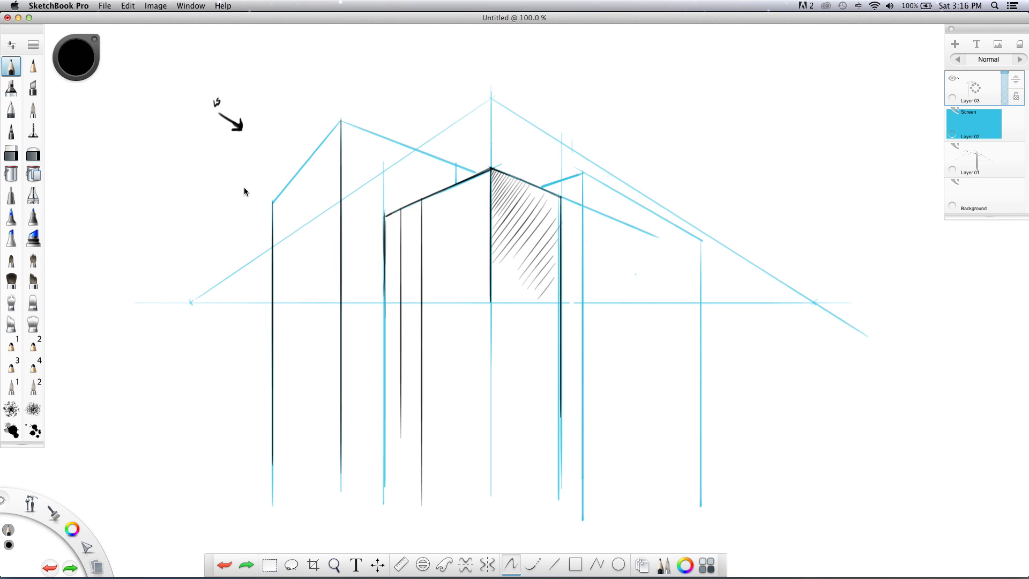
{"action": "key", "text": "super+z"}
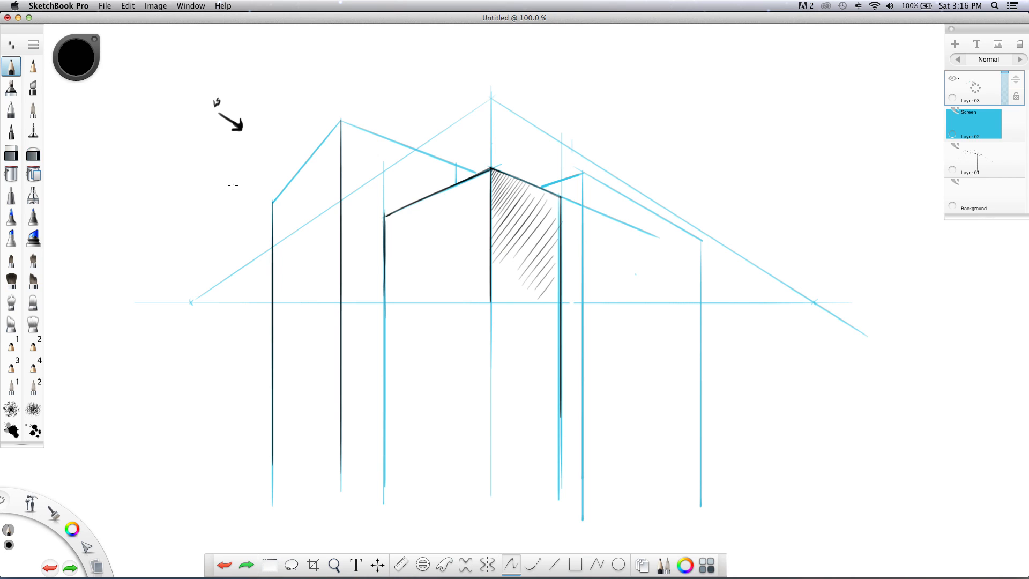
- Using the ruler at about 21° from the left vanishing point, draw two lines just below the tower's left top edge
{"action": "key", "text": "r"}
{"action": "left_click_drag", "start_coordinate": [620, 237], "coordinate": [579, 159]}
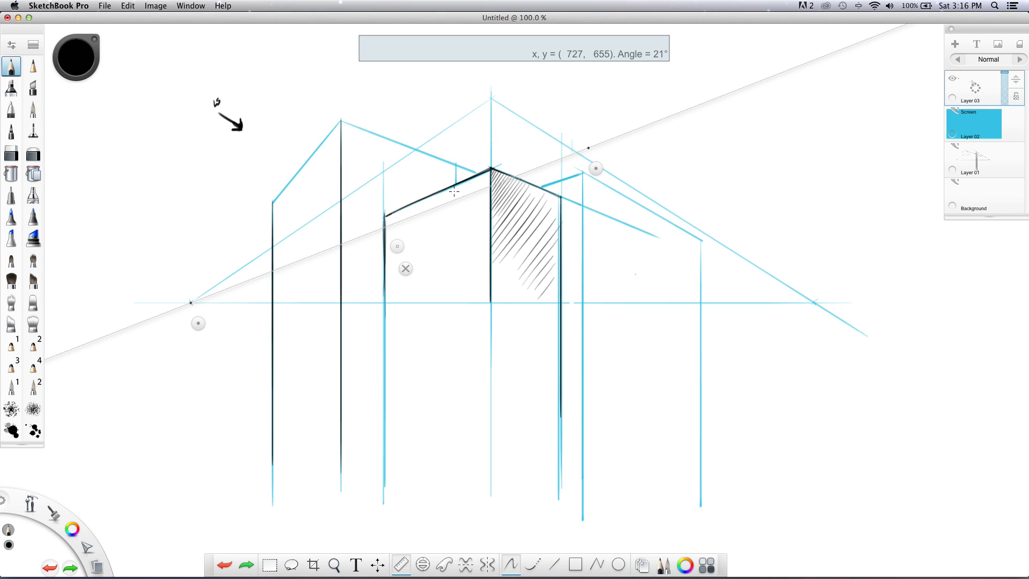
{"action": "left_click_drag", "start_coordinate": [482, 177], "coordinate": [399, 212]}
{"action": "left_click_drag", "start_coordinate": [597, 169], "coordinate": [596, 173]}
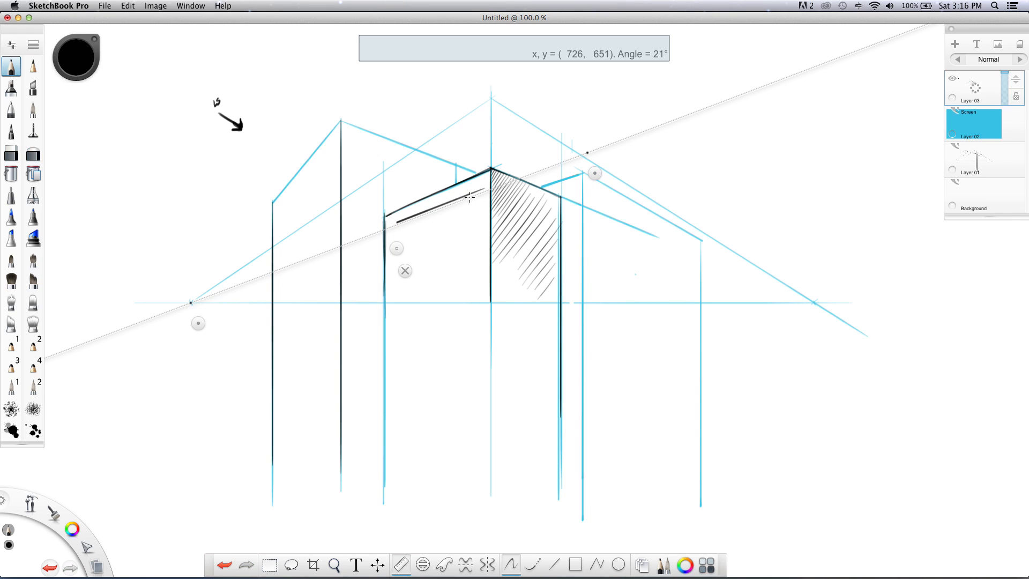
{"action": "left_click_drag", "start_coordinate": [483, 189], "coordinate": [435, 208]}
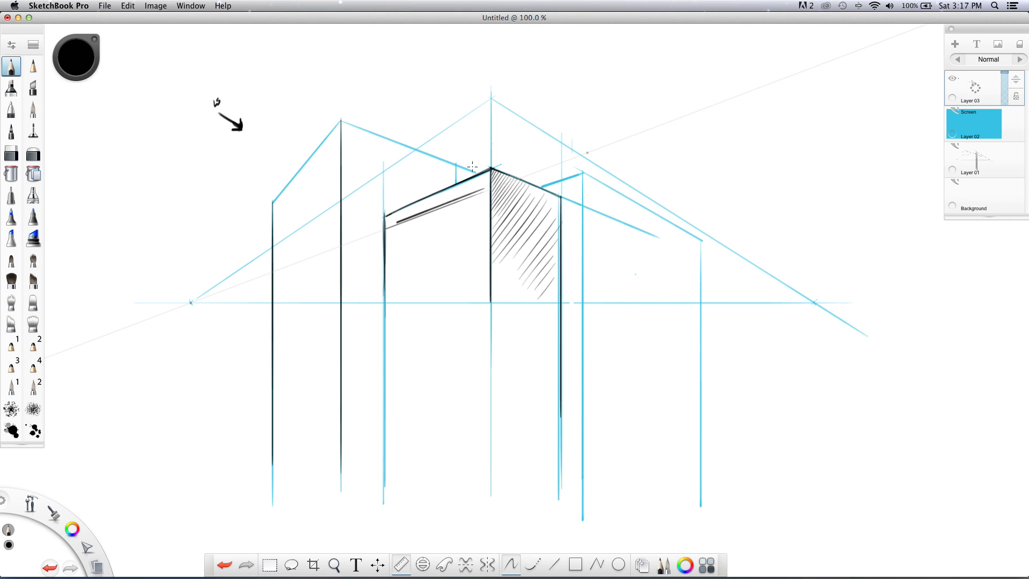
{"action": "left_click", "coordinate": [405, 270]}
- Frame the tower's left face with an inset vertical near the front corner, a darkened top line and a double vertical near the outer edge
{"action": "left_click_drag", "start_coordinate": [480, 190], "coordinate": [482, 392]}
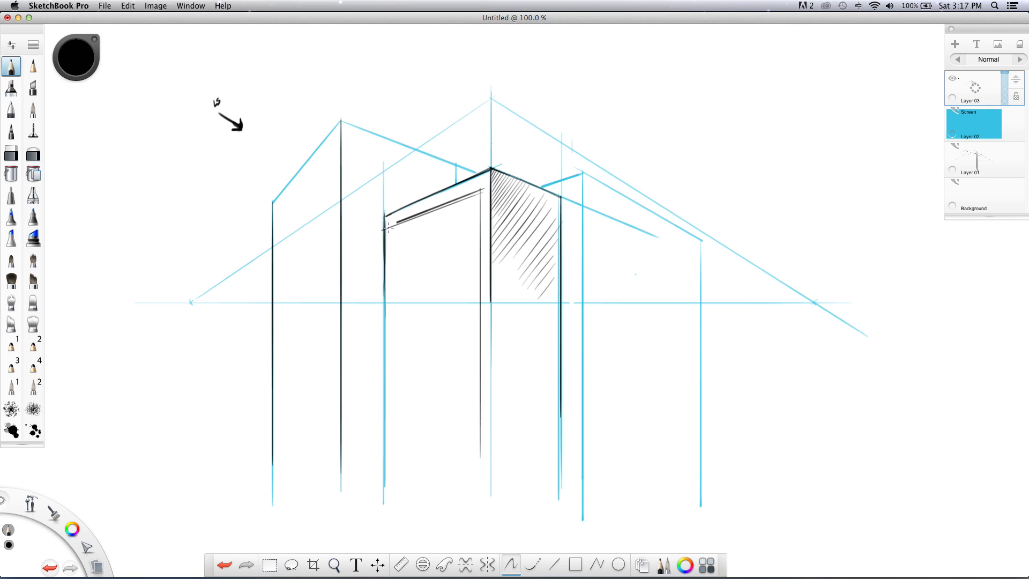
{"action": "left_click_drag", "start_coordinate": [481, 190], "coordinate": [395, 223]}
{"action": "left_click_drag", "start_coordinate": [488, 232], "coordinate": [480, 234]}
{"action": "key", "text": "super+z"}
{"action": "left_click_drag", "start_coordinate": [392, 244], "coordinate": [391, 362]}
{"action": "left_click_drag", "start_coordinate": [394, 231], "coordinate": [395, 357]}
- Draw two more converging lines across the framed face with the ruler at about 19° and 16° from the left vanishing point
{"action": "key", "text": "r"}
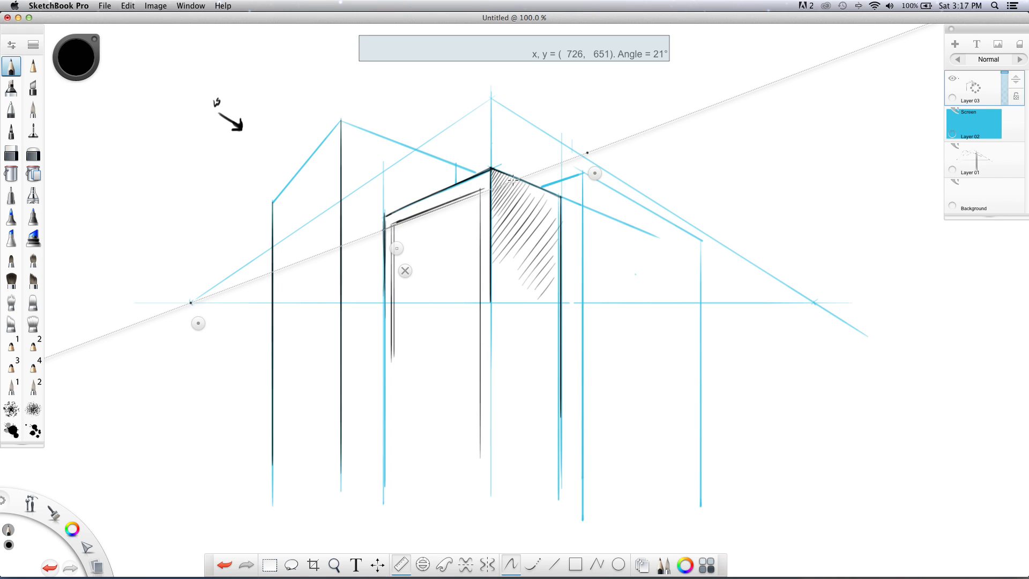
{"action": "left_click_drag", "start_coordinate": [595, 172], "coordinate": [594, 182]}
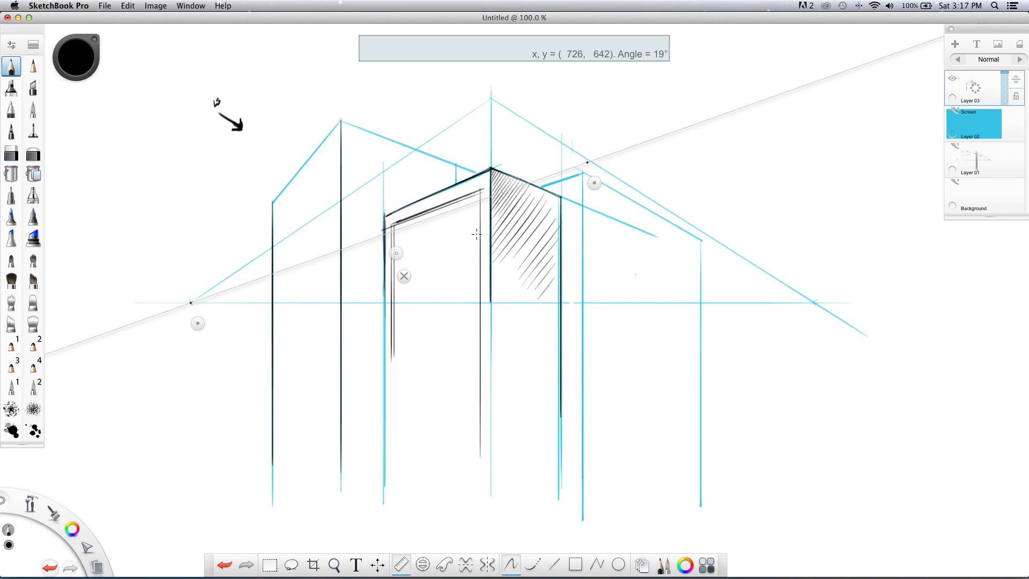
{"action": "mouse_move", "coordinate": [591, 171]}
{"action": "left_mouse_down"}
{"action": "mouse_move", "coordinate": [585, 216]}
{"action": "mouse_move", "coordinate": [593, 184]}
{"action": "left_mouse_up"}
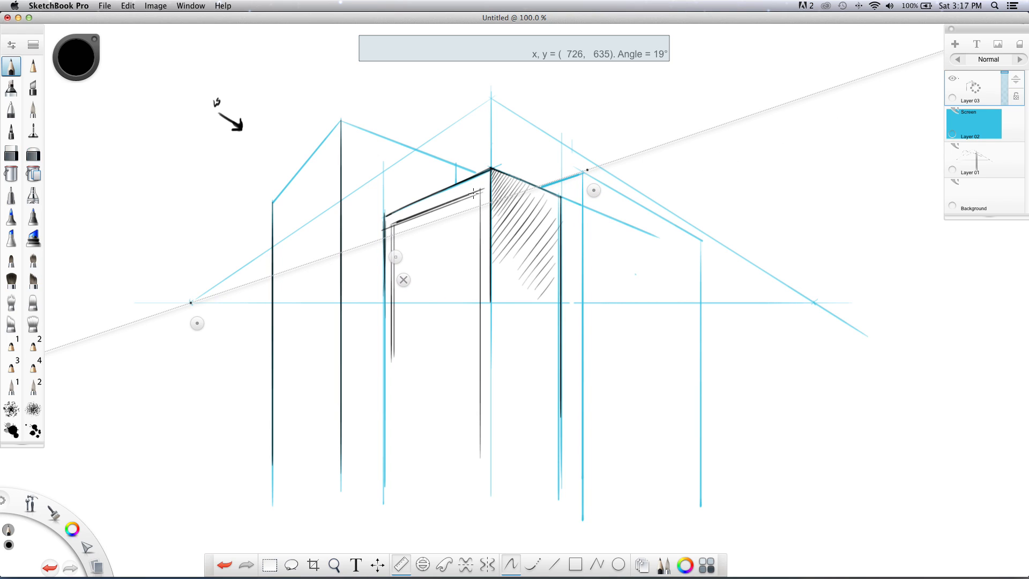
{"action": "left_click_drag", "start_coordinate": [481, 205], "coordinate": [398, 233]}
{"action": "left_click_drag", "start_coordinate": [594, 191], "coordinate": [586, 212]}
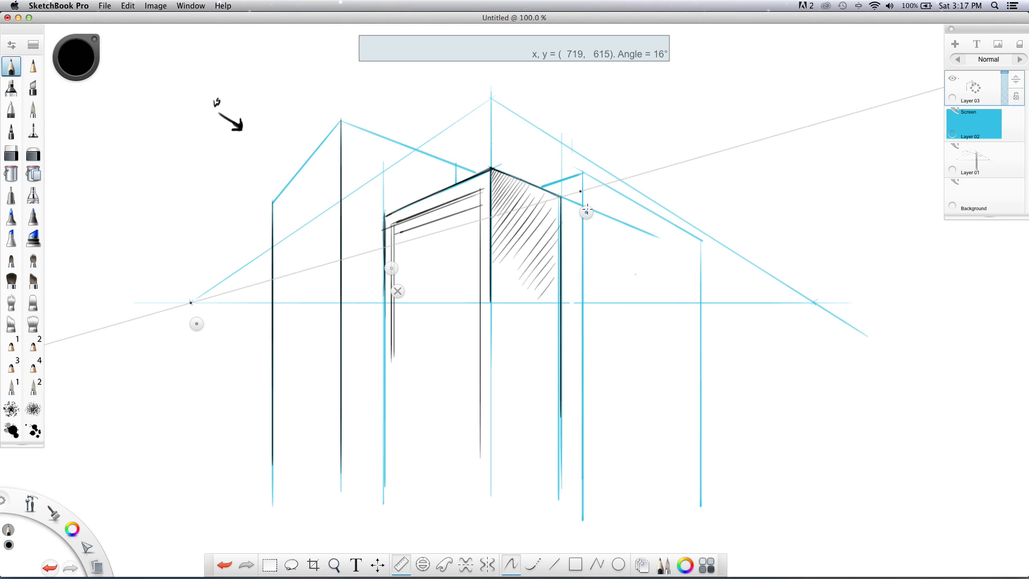
{"action": "left_click_drag", "start_coordinate": [475, 224], "coordinate": [400, 245]}
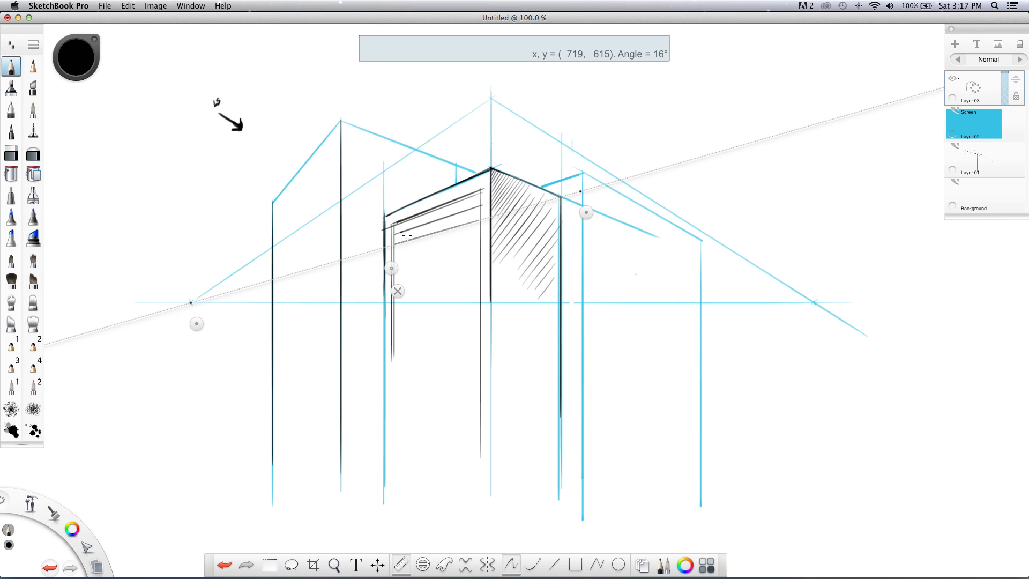
{"action": "left_click_drag", "start_coordinate": [397, 289], "coordinate": [395, 273]}
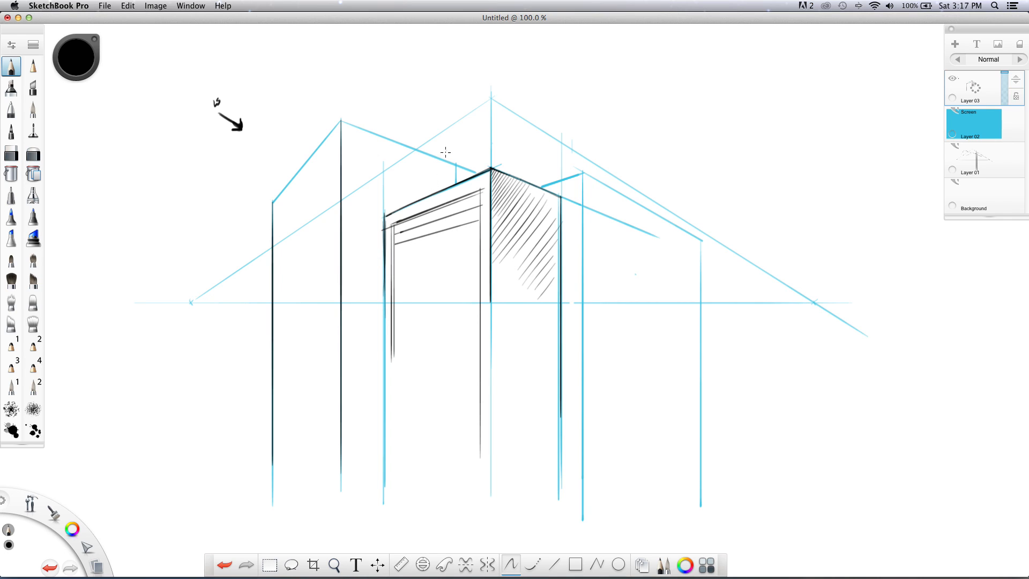
- Draw two pairs of short vertical mullions in the upper window band and clean between them with the eraser at size 2.0
{"action": "left_click_drag", "start_coordinate": [420, 214], "coordinate": [419, 235]}
{"action": "mouse_move", "coordinate": [423, 210]}
{"action": "left_mouse_down"}
{"action": "mouse_move", "coordinate": [423, 235]}
{"action": "mouse_move", "coordinate": [406, 239]}
{"action": "left_mouse_up"}
{"action": "left_click", "coordinate": [11, 154]}
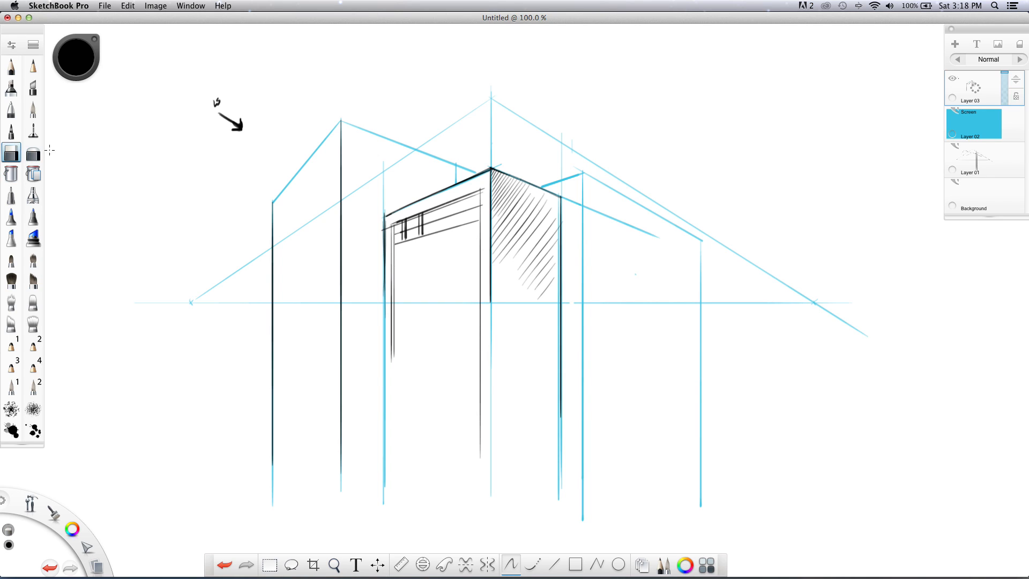
{"action": "key", "text": "bracketleft"}
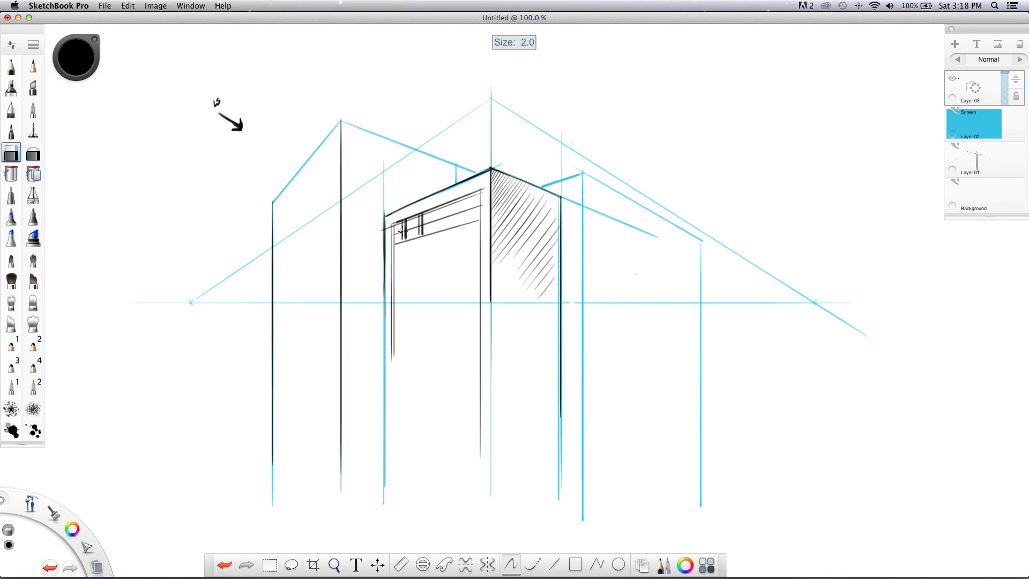
{"action": "left_click_drag", "start_coordinate": [404, 236], "coordinate": [420, 225]}
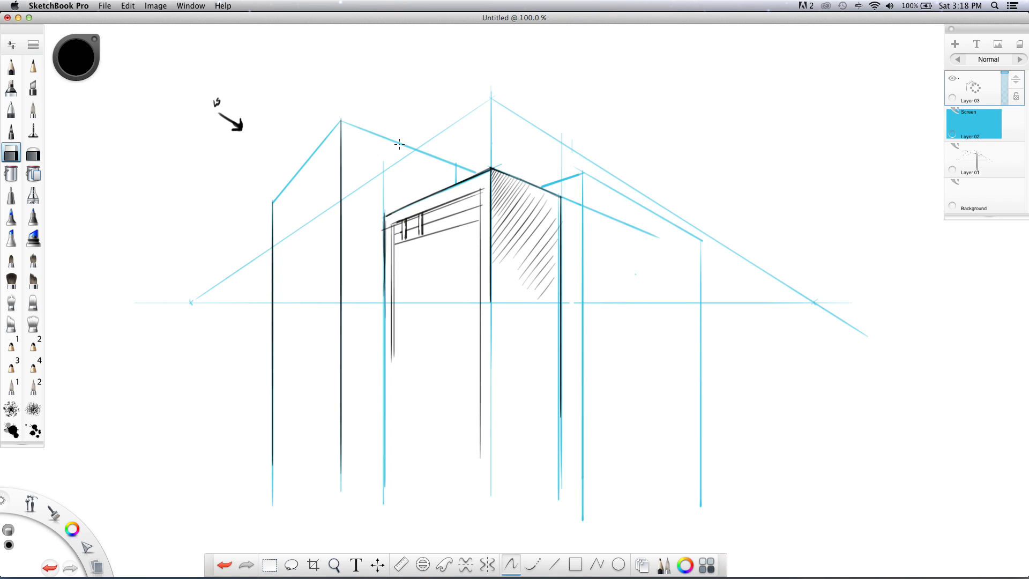
- Continue the short pencil mullions across the upper window band toward the front corner and darken the band's top line
{"action": "left_click", "coordinate": [12, 66]}
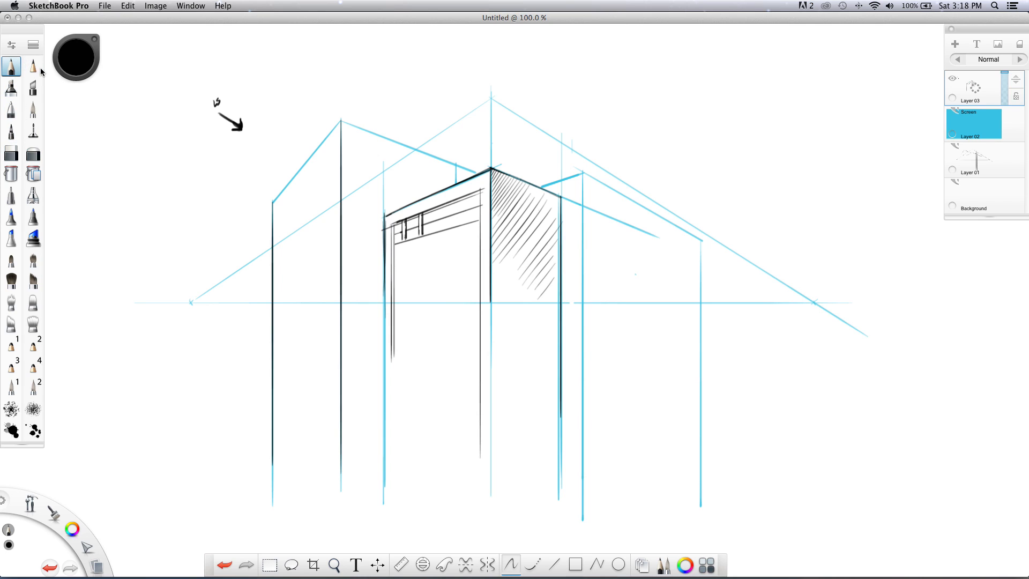
{"action": "mouse_move", "coordinate": [436, 225]}
{"action": "left_mouse_down"}
{"action": "mouse_move", "coordinate": [440, 204]}
{"action": "mouse_move", "coordinate": [441, 229]}
{"action": "mouse_move", "coordinate": [462, 199]}
{"action": "mouse_move", "coordinate": [468, 220]}
{"action": "mouse_move", "coordinate": [469, 193]}
{"action": "mouse_move", "coordinate": [465, 222]}
{"action": "left_mouse_up"}
{"action": "left_click_drag", "start_coordinate": [480, 189], "coordinate": [394, 225]}
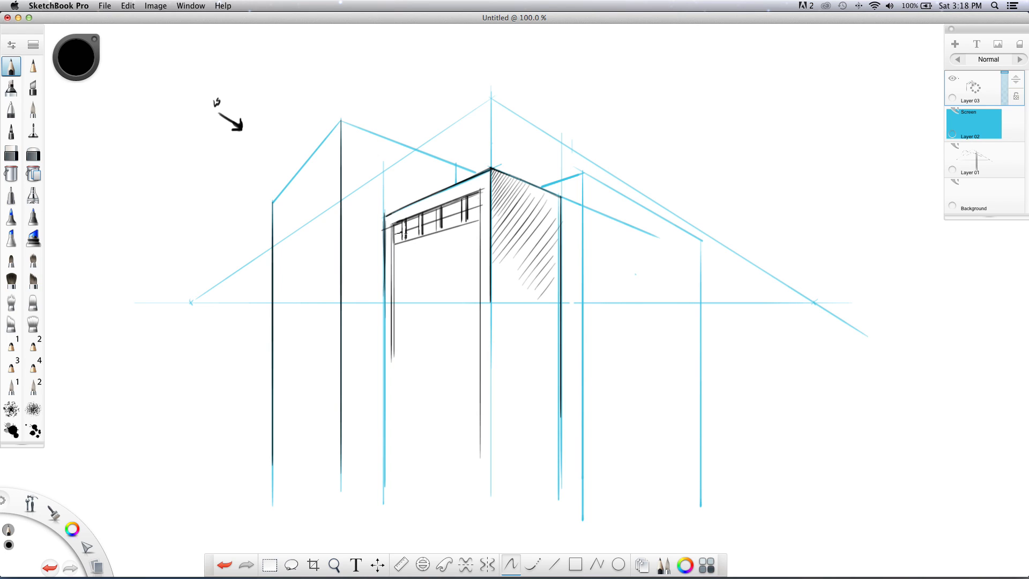
- Try four freehand floor lines fanning across the tower's left face below the window band, and undo them
{"action": "left_click_drag", "start_coordinate": [392, 263], "coordinate": [489, 242]}
{"action": "left_click_drag", "start_coordinate": [398, 283], "coordinate": [502, 270]}
{"action": "left_click_drag", "start_coordinate": [392, 304], "coordinate": [465, 303]}
{"action": "left_click_drag", "start_coordinate": [392, 321], "coordinate": [538, 347]}
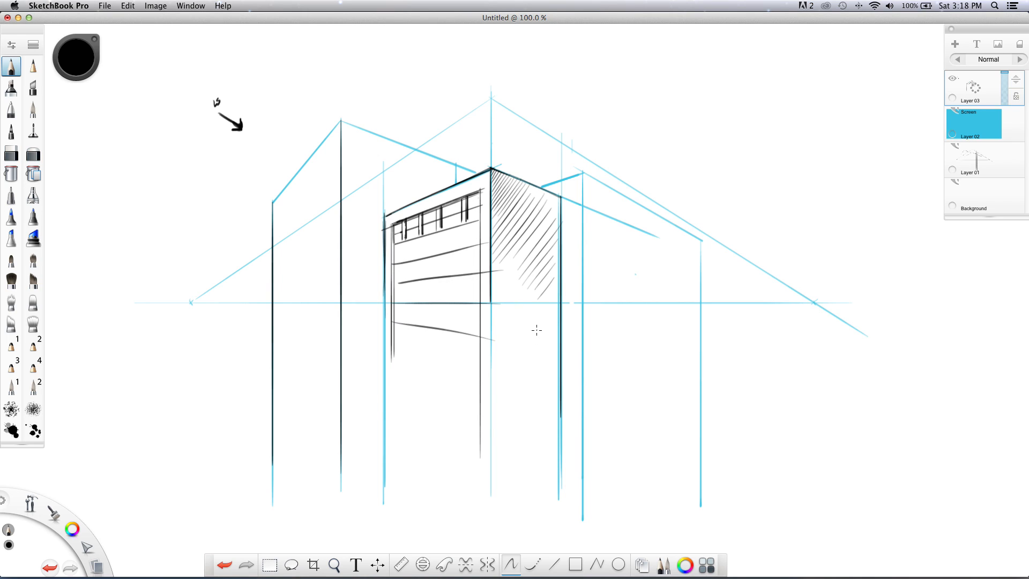
{"action": "key", "text": "super+z"}
{"action": "key", "text": "super+z"}
{"action": "key", "text": "super+z"}
{"action": "key", "text": "super+z"}
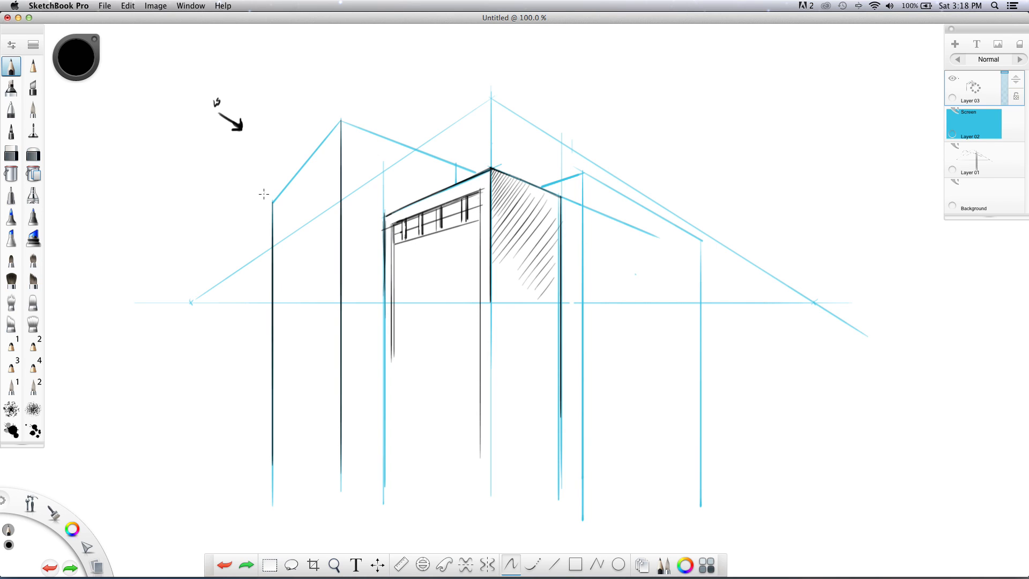
- Draw a pair of close converging lines below the upper window band with the ruler at about 14° from the left vanishing point
{"action": "key", "text": "r"}
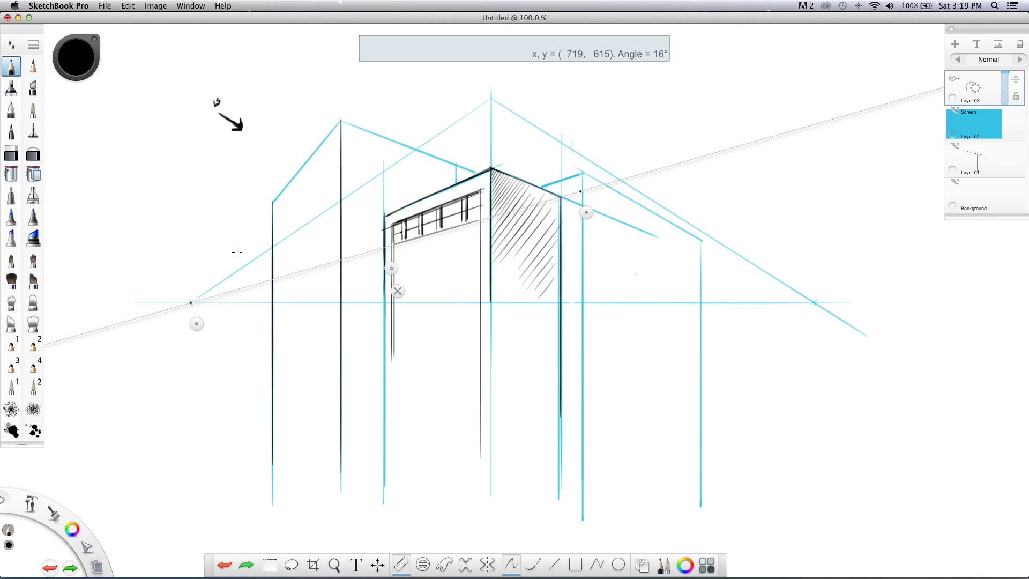
{"action": "left_click_drag", "start_coordinate": [581, 210], "coordinate": [590, 221]}
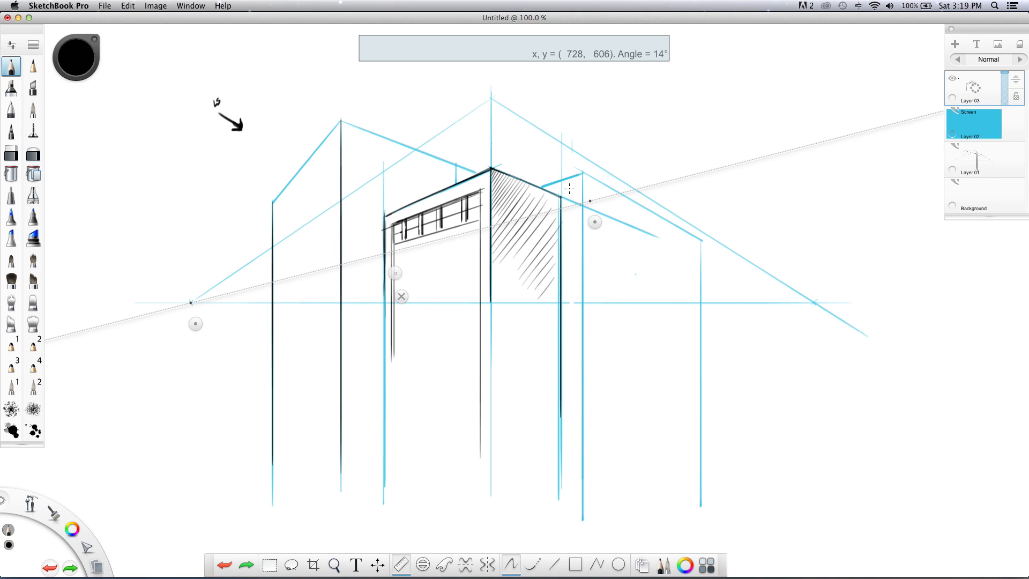
{"action": "left_click_drag", "start_coordinate": [397, 249], "coordinate": [489, 217]}
{"action": "left_click_drag", "start_coordinate": [594, 222], "coordinate": [593, 227]}
{"action": "left_click_drag", "start_coordinate": [396, 252], "coordinate": [479, 231]}
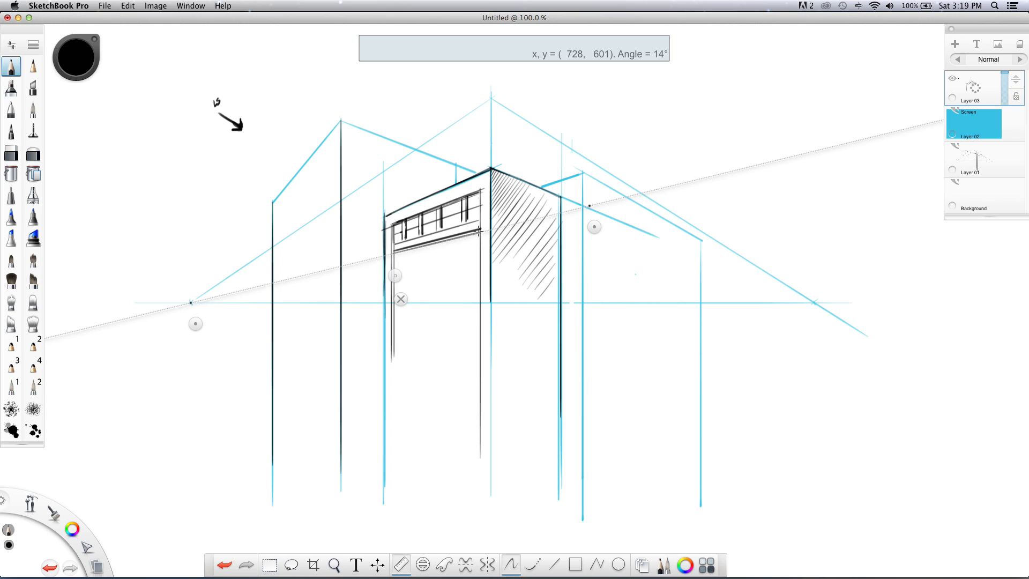
{"action": "left_click", "coordinate": [401, 299]}
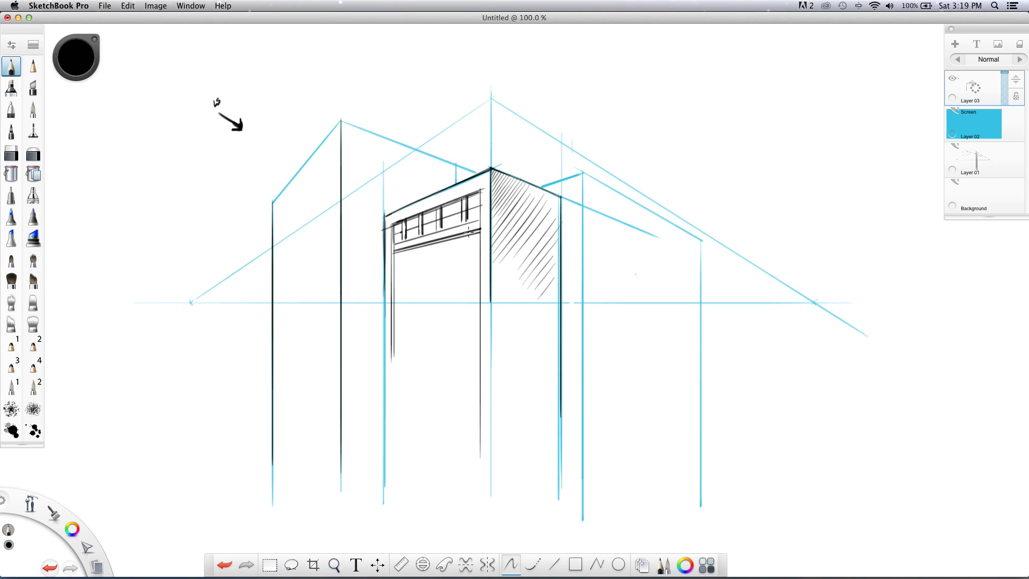
- Darken the ledge below the upper window band and sketch short crossbars between its mullions
{"action": "left_click_drag", "start_coordinate": [480, 230], "coordinate": [449, 237]}
{"action": "left_click_drag", "start_coordinate": [405, 219], "coordinate": [406, 231]}
{"action": "mouse_move", "coordinate": [446, 219]}
{"action": "left_mouse_down"}
{"action": "mouse_move", "coordinate": [458, 214]}
{"action": "mouse_move", "coordinate": [403, 233]}
{"action": "left_mouse_up"}
{"action": "left_click_drag", "start_coordinate": [480, 208], "coordinate": [468, 212]}
- Draw two more converging floor lines with the ruler at about 9° and 7°, and erase the overshoot at the front corner
{"action": "key", "text": "r"}
{"action": "left_click_drag", "start_coordinate": [592, 222], "coordinate": [613, 269]}
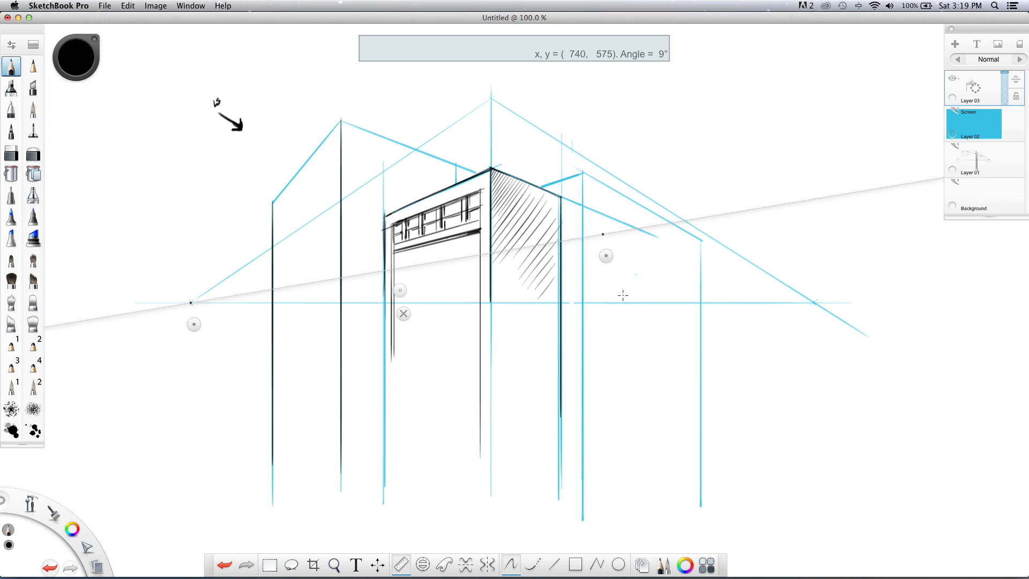
{"action": "left_click_drag", "start_coordinate": [604, 255], "coordinate": [607, 257]}
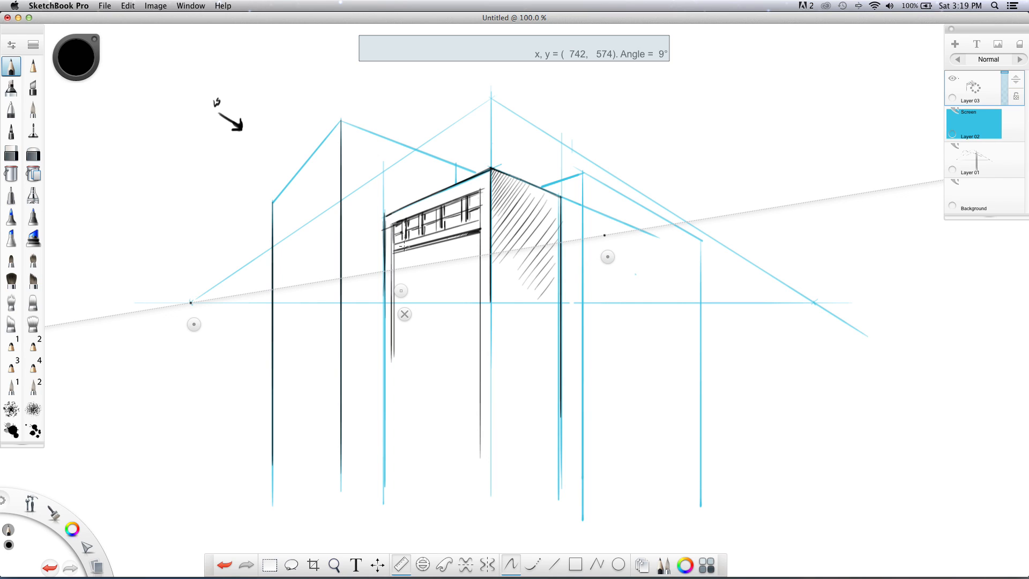
{"action": "left_click_drag", "start_coordinate": [402, 246], "coordinate": [477, 239]}
{"action": "left_click_drag", "start_coordinate": [606, 256], "coordinate": [606, 270]}
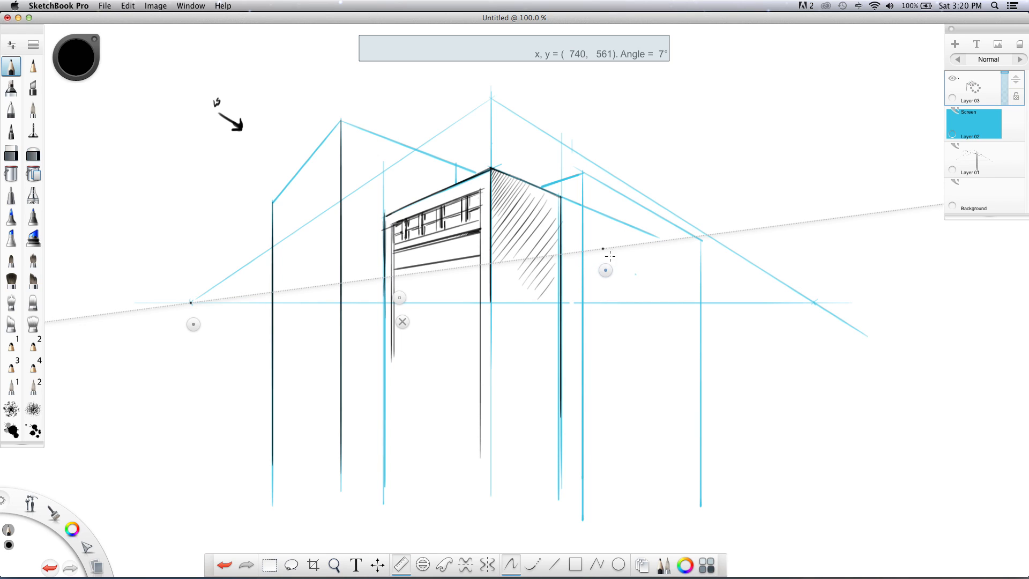
{"action": "left_click_drag", "start_coordinate": [397, 275], "coordinate": [489, 263]}
{"action": "left_click_drag", "start_coordinate": [606, 270], "coordinate": [605, 272]}
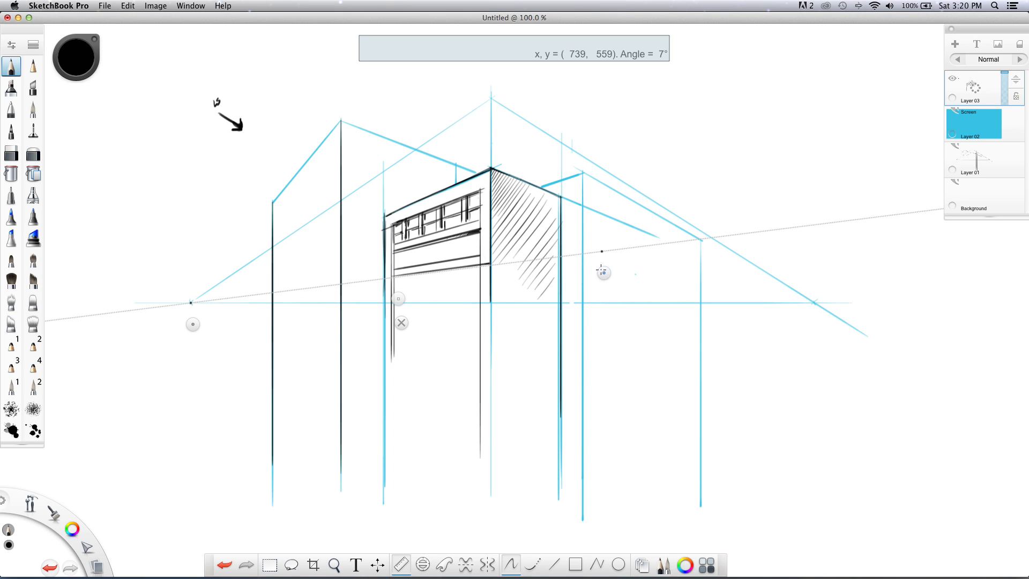
{"action": "left_click_drag", "start_coordinate": [393, 276], "coordinate": [495, 251]}
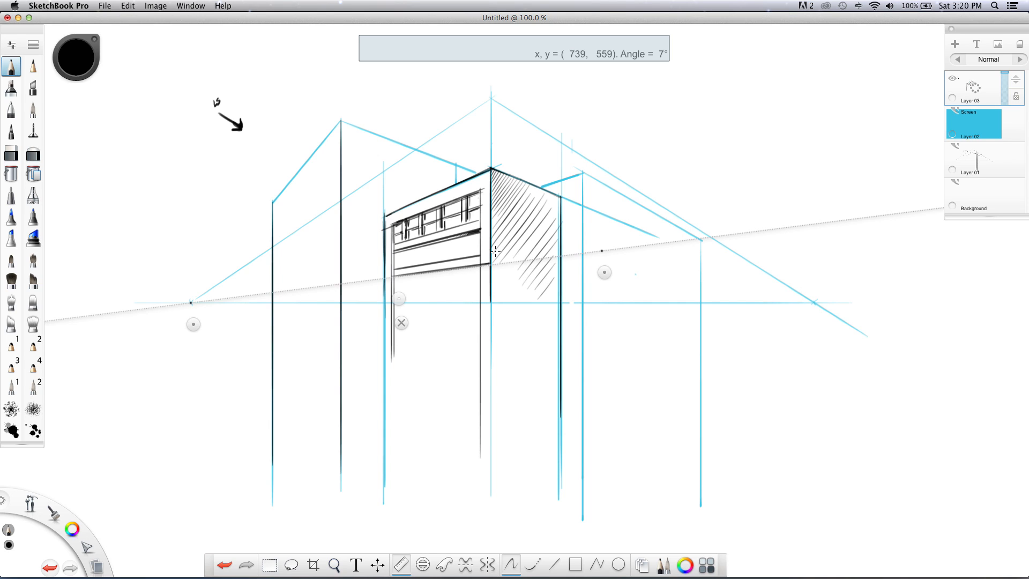
{"action": "left_click", "coordinate": [401, 323]}
{"action": "key", "text": "e"}
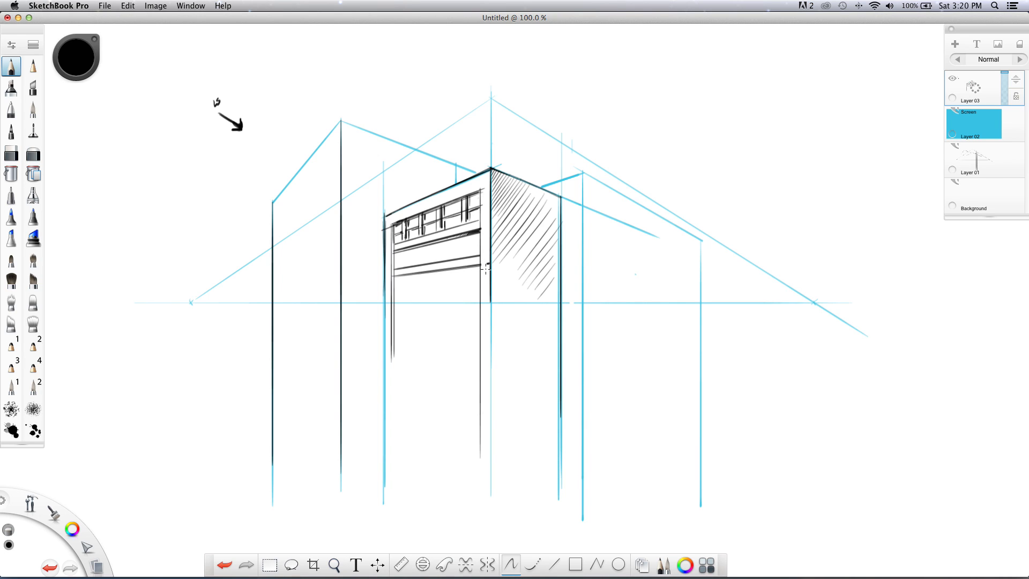
{"action": "key", "text": "e"}
- Fill the band below the upper windows with brick courses and short joints, undoing the stray stroke beside the tower
{"action": "mouse_move", "coordinate": [394, 256]}
{"action": "left_mouse_down"}
{"action": "mouse_move", "coordinate": [427, 256]}
{"action": "mouse_move", "coordinate": [400, 262]}
{"action": "mouse_move", "coordinate": [432, 260]}
{"action": "mouse_move", "coordinate": [435, 252]}
{"action": "mouse_move", "coordinate": [416, 255]}
{"action": "mouse_move", "coordinate": [450, 247]}
{"action": "left_mouse_up"}
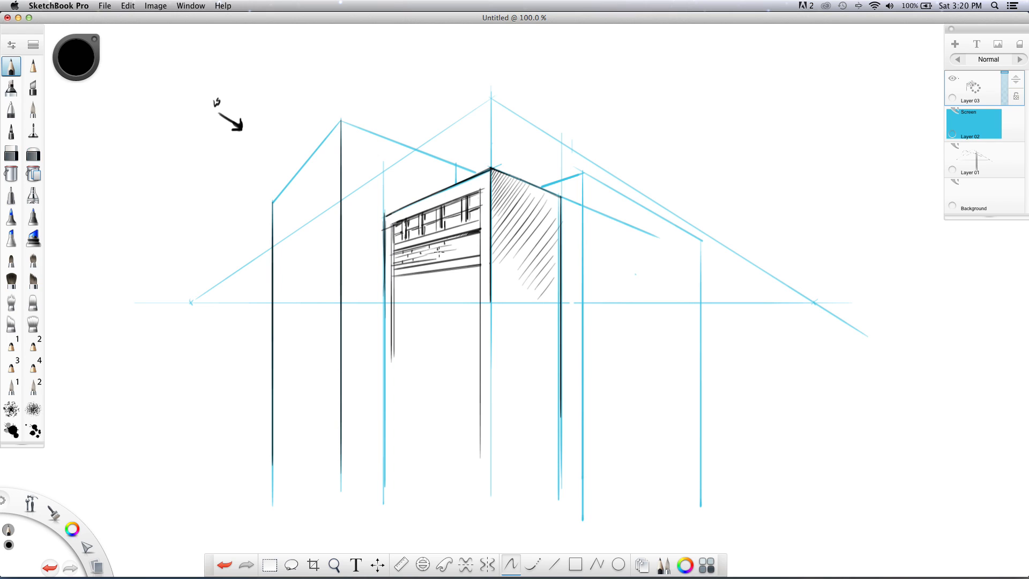
{"action": "mouse_move", "coordinate": [432, 255]}
{"action": "left_mouse_down"}
{"action": "mouse_move", "coordinate": [467, 255]}
{"action": "mouse_move", "coordinate": [447, 249]}
{"action": "mouse_move", "coordinate": [475, 241]}
{"action": "left_mouse_up"}
{"action": "mouse_move", "coordinate": [299, 143]}
{"action": "left_mouse_down"}
{"action": "mouse_move", "coordinate": [292, 154]}
{"action": "mouse_move", "coordinate": [302, 154]}
{"action": "left_mouse_up"}
{"action": "key", "text": "super+z"}
- Draw ruler lines across the left face at about 2° and along the horizon at 0° from the left vanishing point
{"action": "key", "text": "r"}
{"action": "left_click_drag", "start_coordinate": [604, 271], "coordinate": [629, 311]}
{"action": "left_click_drag", "start_coordinate": [389, 297], "coordinate": [485, 294]}
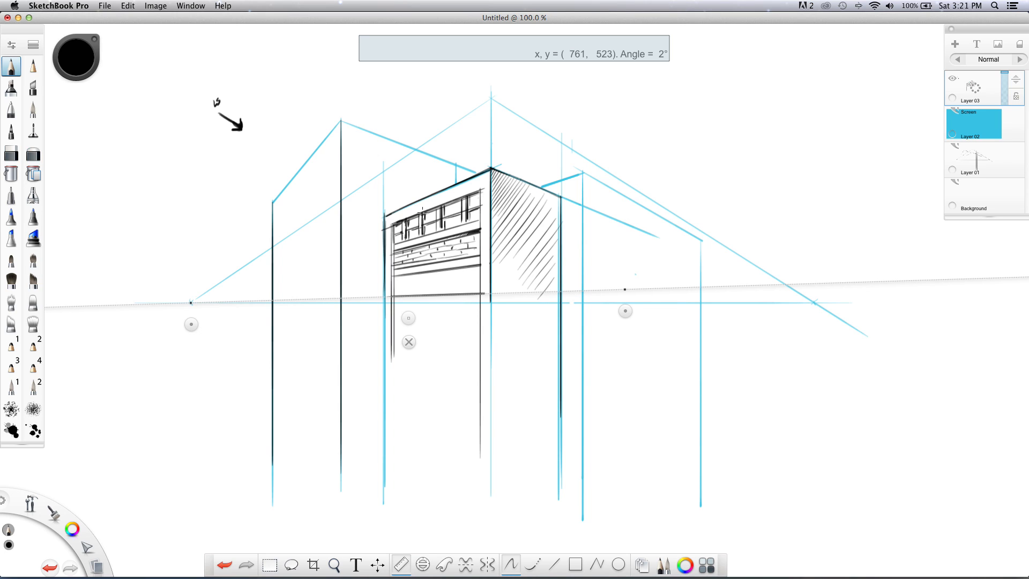
{"action": "left_click_drag", "start_coordinate": [619, 308], "coordinate": [617, 322]}
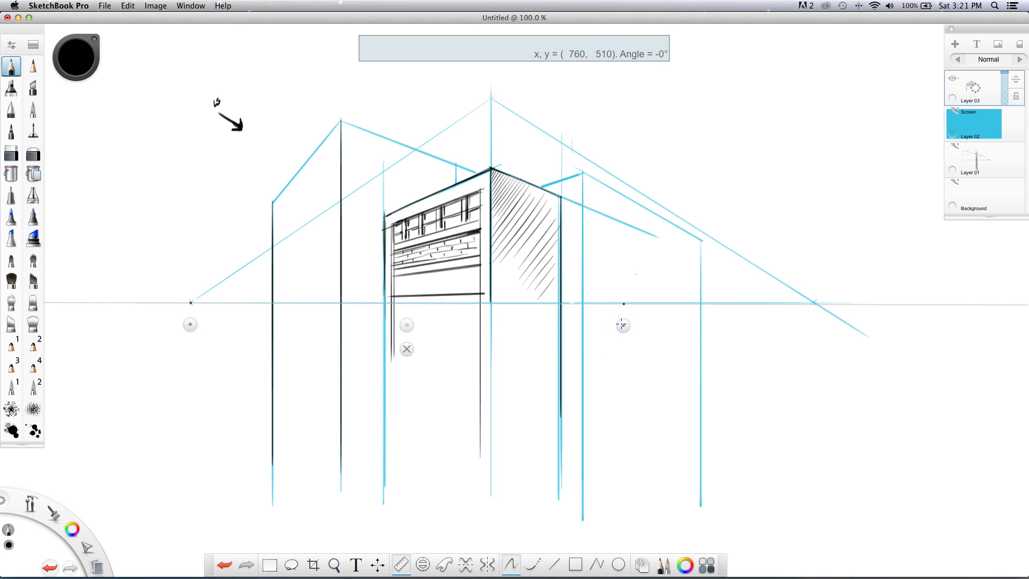
{"action": "mouse_move", "coordinate": [395, 304]}
{"action": "left_mouse_down"}
{"action": "mouse_move", "coordinate": [427, 308]}
{"action": "mouse_move", "coordinate": [451, 328]}
{"action": "left_mouse_up"}
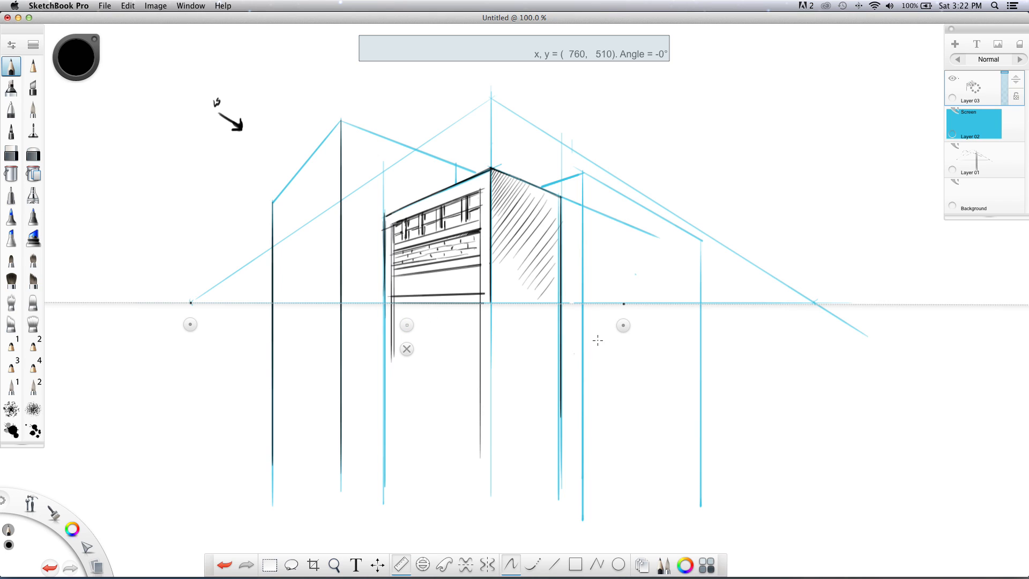
- Draw three descending converging lines below the horizon on the left face, starting with the ruler at about -6°
{"action": "left_click_drag", "start_coordinate": [622, 326], "coordinate": [623, 369]}
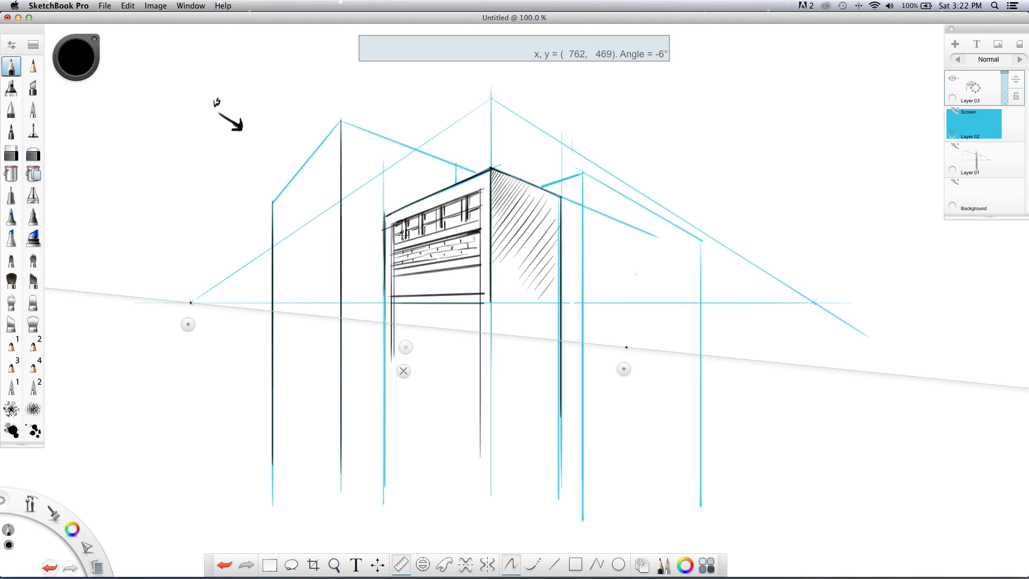
{"action": "left_click_drag", "start_coordinate": [395, 324], "coordinate": [487, 333]}
{"action": "left_click_drag", "start_coordinate": [391, 325], "coordinate": [479, 337]}
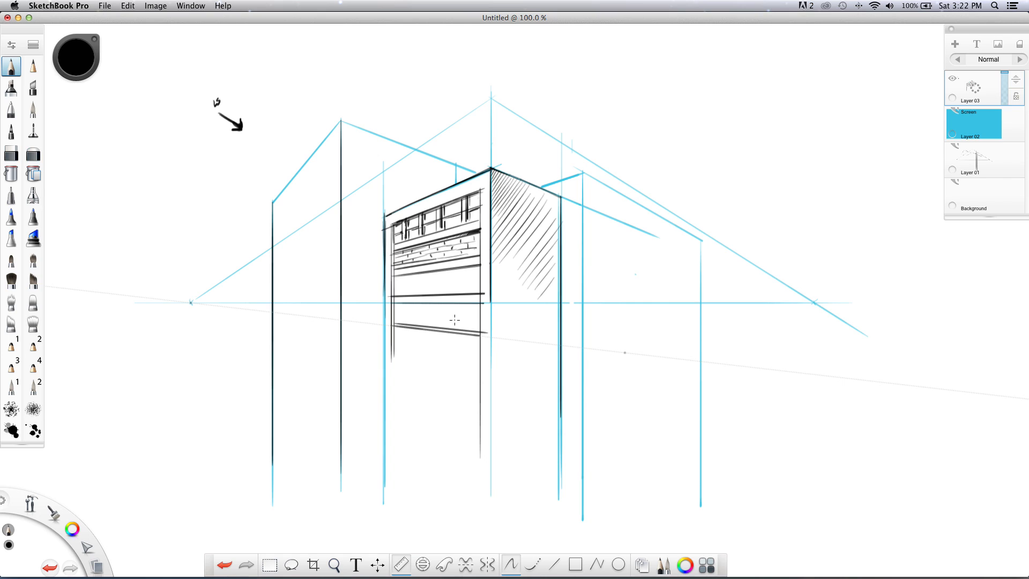
{"action": "left_click_drag", "start_coordinate": [622, 356], "coordinate": [623, 386]}
{"action": "left_click_drag", "start_coordinate": [392, 333], "coordinate": [464, 333]}
{"action": "left_click", "coordinate": [400, 381]}
- Sketch pairs of vertical mullions across the second window band just above the horizon
{"action": "mouse_move", "coordinate": [402, 273]}
{"action": "left_mouse_down"}
{"action": "mouse_move", "coordinate": [402, 296]}
{"action": "mouse_move", "coordinate": [422, 289]}
{"action": "left_mouse_up"}
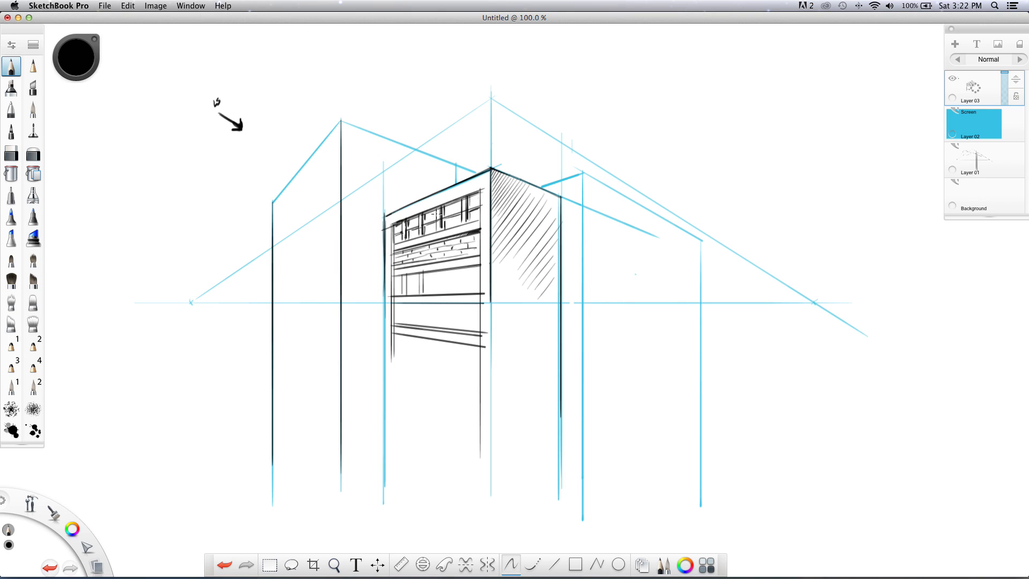
{"action": "left_click_drag", "start_coordinate": [437, 270], "coordinate": [446, 295]}
{"action": "left_click_drag", "start_coordinate": [469, 263], "coordinate": [469, 294]}
- Move Layer 03 below the blue Screen layer and back above it to compare the line colors
{"action": "mouse_move", "coordinate": [1015, 82]}
{"action": "left_mouse_down"}
{"action": "mouse_move", "coordinate": [1013, 135]}
{"action": "mouse_move", "coordinate": [1003, 136]}
{"action": "left_mouse_up"}
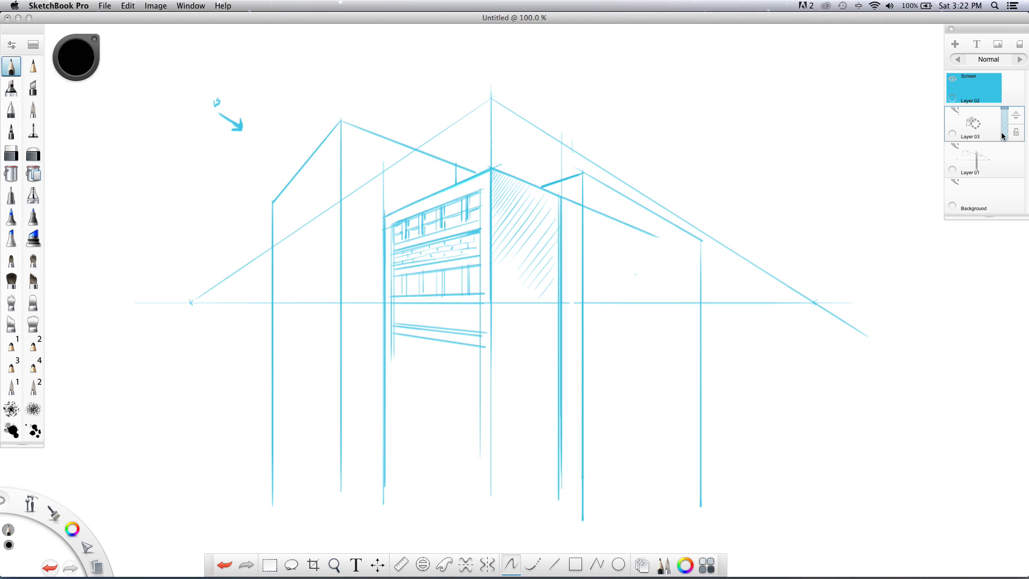
{"action": "mouse_move", "coordinate": [1005, 158]}
{"action": "left_mouse_down"}
{"action": "mouse_move", "coordinate": [975, 158]}
{"action": "mouse_move", "coordinate": [986, 97]}
{"action": "mouse_move", "coordinate": [1000, 92]}
{"action": "mouse_move", "coordinate": [1001, 115]}
{"action": "mouse_move", "coordinate": [1017, 86]}
{"action": "left_mouse_up"}
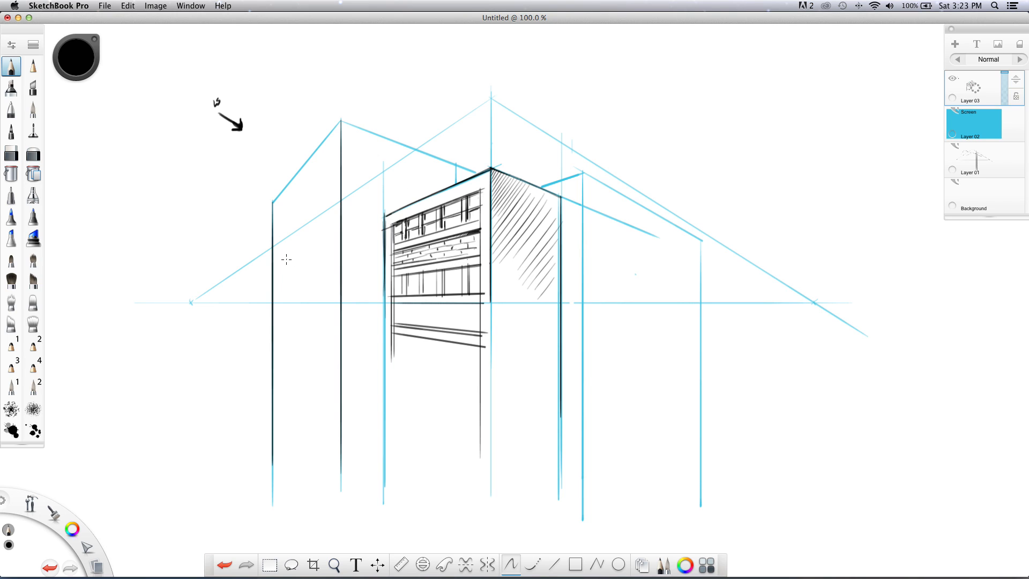
- Add a 5° ruler crossbar through the second window band and thicken its mullions and window edges
{"action": "key", "text": "r"}
{"action": "left_click_drag", "start_coordinate": [619, 389], "coordinate": [616, 290]}
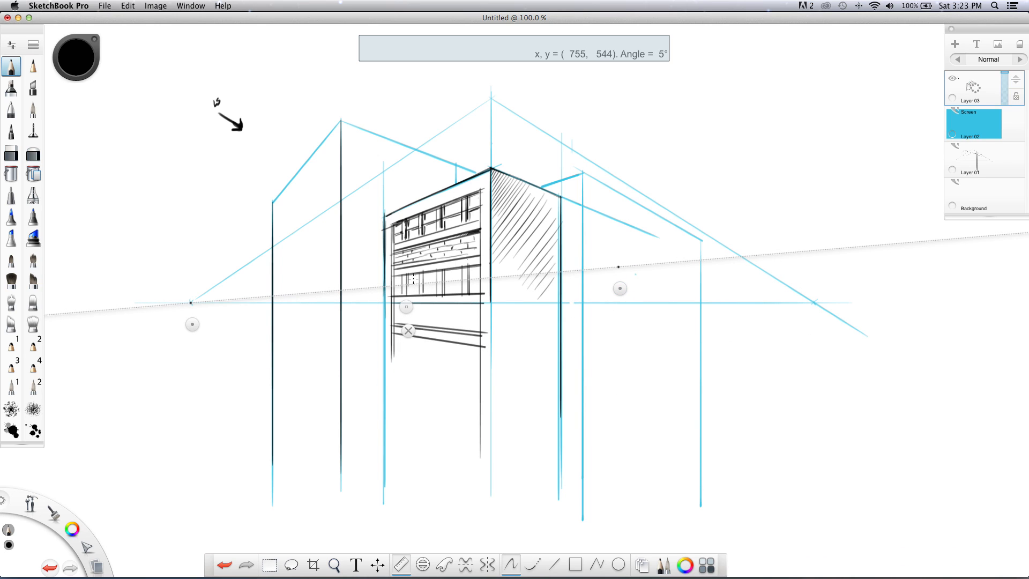
{"action": "left_click", "coordinate": [408, 331]}
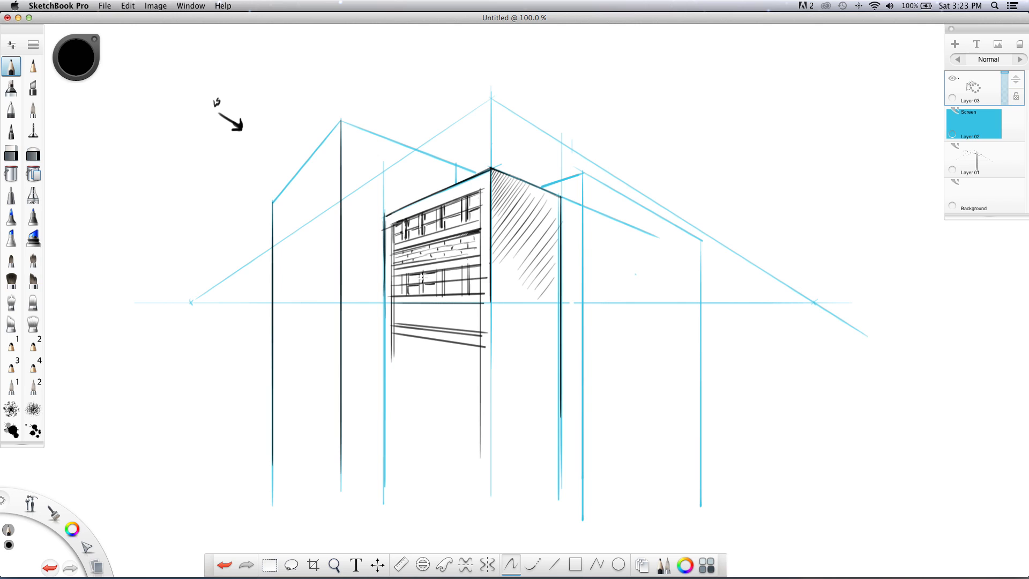
{"action": "mouse_move", "coordinate": [460, 270]}
{"action": "left_mouse_down"}
{"action": "mouse_move", "coordinate": [447, 271]}
{"action": "mouse_move", "coordinate": [460, 280]}
{"action": "mouse_move", "coordinate": [445, 295]}
{"action": "mouse_move", "coordinate": [469, 269]}
{"action": "mouse_move", "coordinate": [477, 280]}
{"action": "mouse_move", "coordinate": [469, 294]}
{"action": "left_mouse_up"}
{"action": "mouse_move", "coordinate": [405, 280]}
{"action": "left_mouse_down"}
{"action": "mouse_move", "coordinate": [395, 294]}
{"action": "mouse_move", "coordinate": [396, 279]}
{"action": "left_mouse_up"}
{"action": "left_click_drag", "start_coordinate": [401, 285], "coordinate": [394, 285]}
- Draw two parallel cornice lines above the left roof edge with the ruler set to the left vanishing point, the lower at about 25°
{"action": "key", "text": "r"}
{"action": "left_click_drag", "start_coordinate": [620, 287], "coordinate": [588, 137]}
{"action": "left_click_drag", "start_coordinate": [492, 160], "coordinate": [382, 211]}
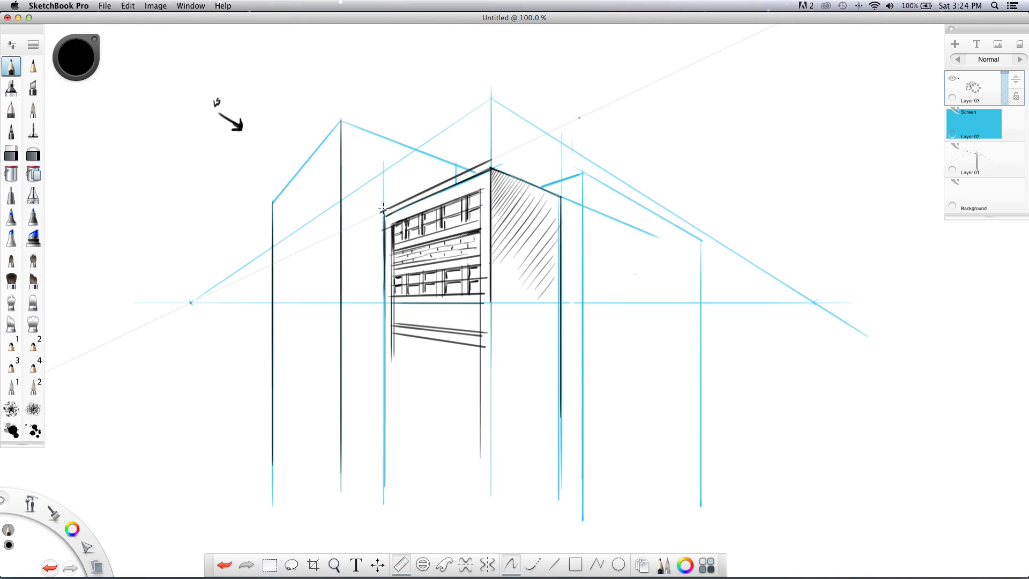
{"action": "left_click_drag", "start_coordinate": [587, 137], "coordinate": [590, 142]}
{"action": "left_click_drag", "start_coordinate": [485, 163], "coordinate": [380, 220]}
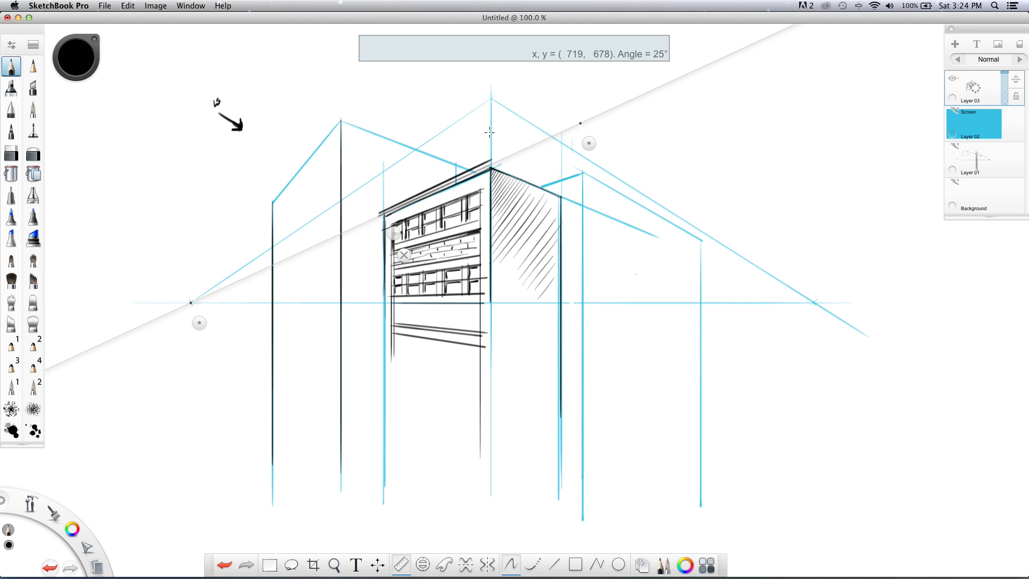
- Realign the ruler to the right vanishing point and draw two matching cornice lines above the shaded face's roof edge
{"action": "left_click_drag", "start_coordinate": [589, 143], "coordinate": [824, 320]}
{"action": "left_click_drag", "start_coordinate": [198, 319], "coordinate": [337, 122]}
{"action": "left_click_drag", "start_coordinate": [493, 170], "coordinate": [563, 195]}
{"action": "left_click_drag", "start_coordinate": [334, 115], "coordinate": [341, 111]}
{"action": "left_click_drag", "start_coordinate": [492, 160], "coordinate": [564, 199]}
{"action": "left_click", "coordinate": [562, 241]}
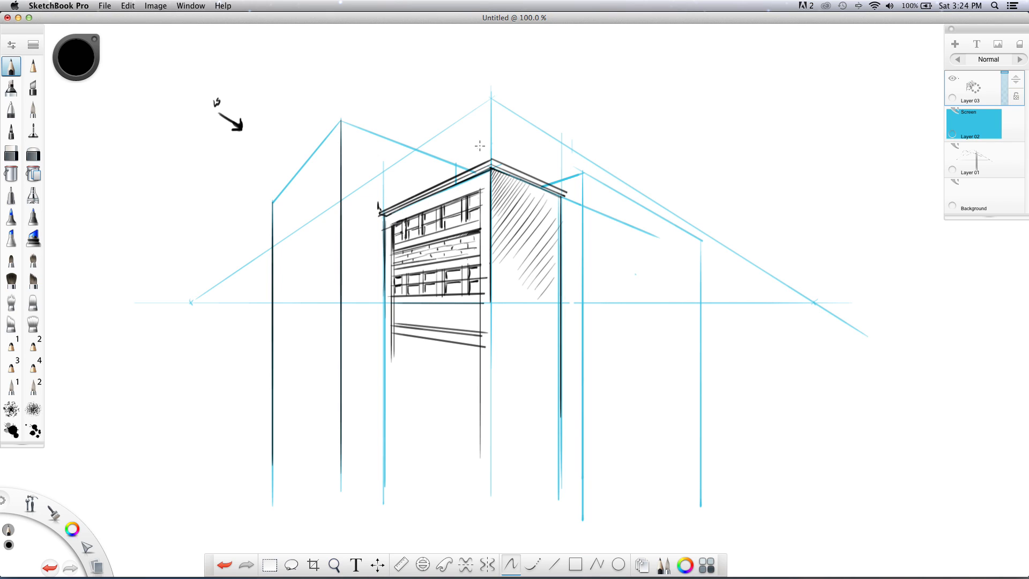
- Build up the cornice freehand with an upper rim on both faces and stepped corner profiles, and darken the frame's inner vertical
{"action": "left_click_drag", "start_coordinate": [495, 156], "coordinate": [482, 156]}
{"action": "mouse_move", "coordinate": [464, 164]}
{"action": "left_mouse_down"}
{"action": "mouse_move", "coordinate": [489, 154]}
{"action": "mouse_move", "coordinate": [378, 205]}
{"action": "mouse_move", "coordinate": [488, 148]}
{"action": "mouse_move", "coordinate": [409, 191]}
{"action": "mouse_move", "coordinate": [499, 150]}
{"action": "mouse_move", "coordinate": [488, 163]}
{"action": "mouse_move", "coordinate": [524, 163]}
{"action": "mouse_move", "coordinate": [576, 191]}
{"action": "left_mouse_up"}
{"action": "left_click_drag", "start_coordinate": [512, 160], "coordinate": [567, 196]}
{"action": "left_click_drag", "start_coordinate": [494, 158], "coordinate": [490, 168]}
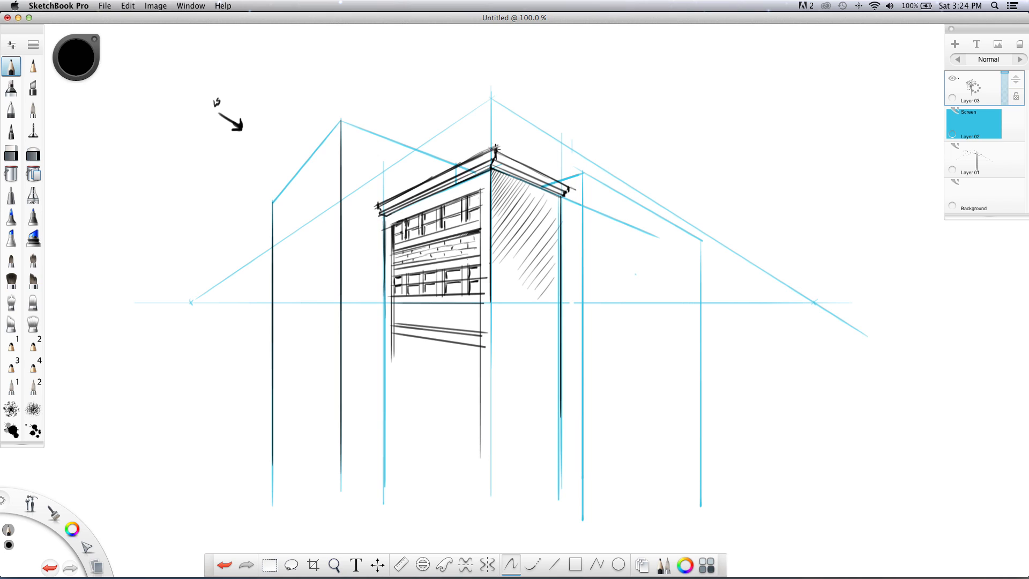
{"action": "left_click_drag", "start_coordinate": [471, 160], "coordinate": [488, 151]}
{"action": "left_click_drag", "start_coordinate": [378, 205], "coordinate": [381, 215]}
{"action": "left_click_drag", "start_coordinate": [480, 191], "coordinate": [479, 232]}
- Try extending the left cornice outward with a long vertical edge below it, and undo the extension
{"action": "mouse_move", "coordinate": [380, 194]}
{"action": "left_mouse_down"}
{"action": "mouse_move", "coordinate": [378, 206]}
{"action": "mouse_move", "coordinate": [336, 229]}
{"action": "mouse_move", "coordinate": [347, 223]}
{"action": "left_mouse_up"}
{"action": "mouse_move", "coordinate": [477, 160]}
{"action": "left_mouse_down"}
{"action": "mouse_move", "coordinate": [331, 230]}
{"action": "mouse_move", "coordinate": [321, 248]}
{"action": "mouse_move", "coordinate": [328, 491]}
{"action": "left_mouse_up"}
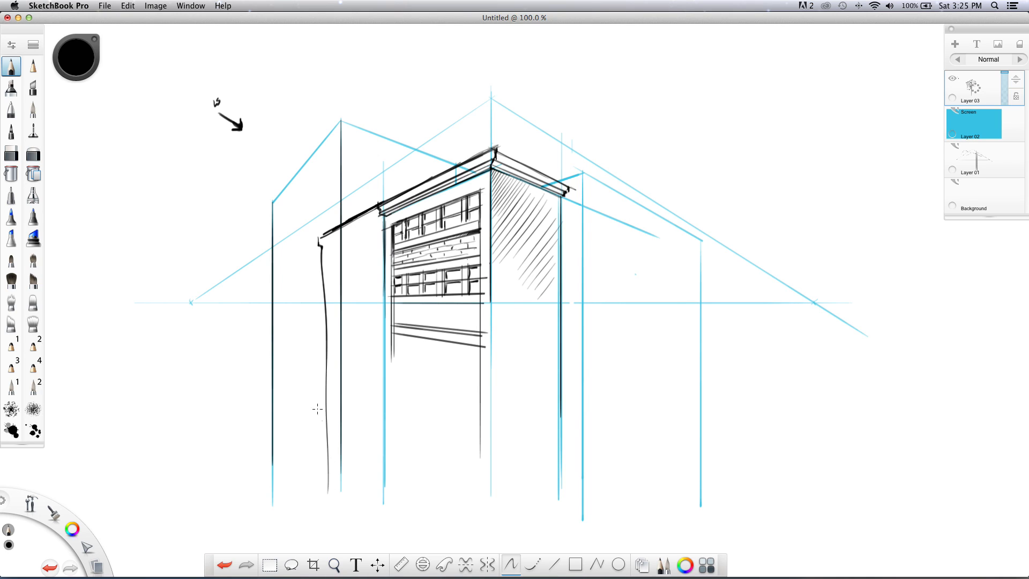
{"action": "key", "text": "super+z"}
{"action": "key", "text": "super+z"}
{"action": "key", "text": "super+z"}
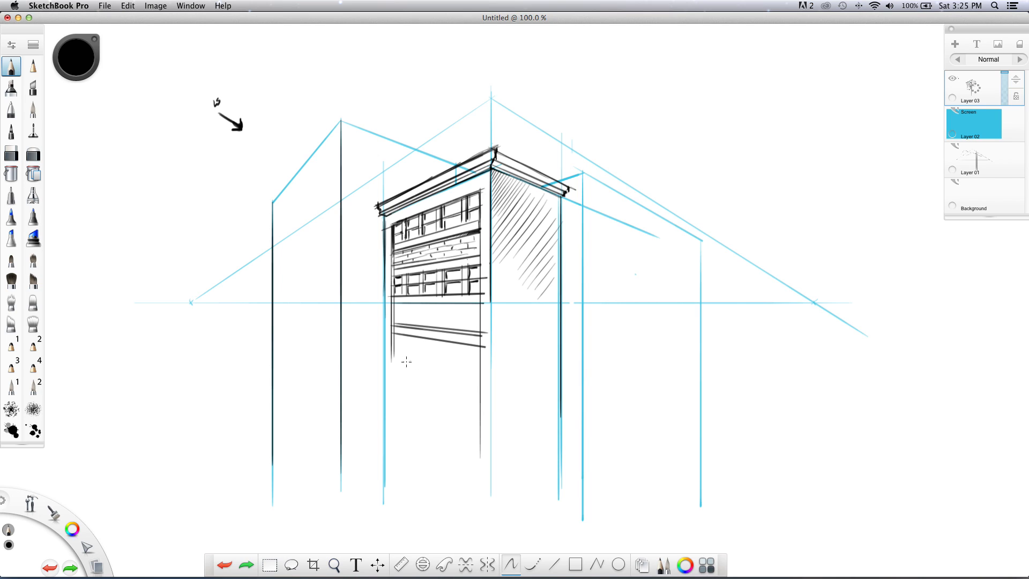
- Sketch a freehand table with a slanted top, thick front edge and legs over the tower's lower left face
{"action": "mouse_move", "coordinate": [406, 364]}
{"action": "left_mouse_down"}
{"action": "mouse_move", "coordinate": [468, 370]}
{"action": "mouse_move", "coordinate": [378, 396]}
{"action": "left_mouse_up"}
{"action": "mouse_move", "coordinate": [459, 367]}
{"action": "left_mouse_down"}
{"action": "mouse_move", "coordinate": [436, 400]}
{"action": "mouse_move", "coordinate": [366, 395]}
{"action": "left_mouse_up"}
{"action": "mouse_move", "coordinate": [433, 407]}
{"action": "left_mouse_down"}
{"action": "mouse_move", "coordinate": [369, 401]}
{"action": "mouse_move", "coordinate": [431, 407]}
{"action": "left_mouse_up"}
{"action": "left_click_drag", "start_coordinate": [459, 368], "coordinate": [457, 397]}
{"action": "left_click_drag", "start_coordinate": [457, 401], "coordinate": [438, 410]}
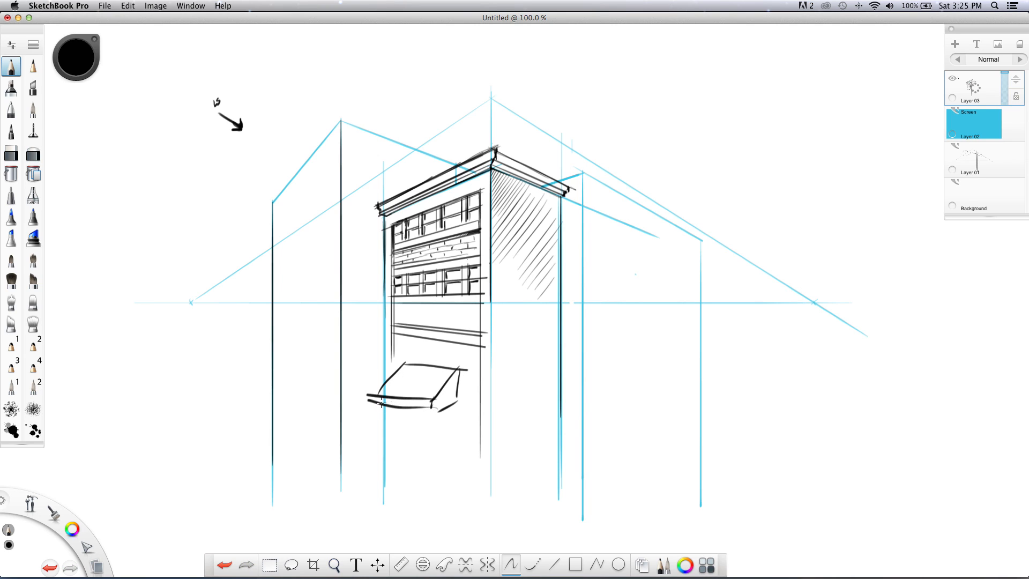
{"action": "mouse_move", "coordinate": [378, 400]}
{"action": "left_mouse_down"}
{"action": "mouse_move", "coordinate": [380, 470]}
{"action": "mouse_move", "coordinate": [388, 460]}
{"action": "left_mouse_up"}
{"action": "left_click_drag", "start_coordinate": [435, 413], "coordinate": [436, 472]}
{"action": "mouse_move", "coordinate": [443, 412]}
{"action": "left_mouse_down"}
{"action": "mouse_move", "coordinate": [441, 472]}
{"action": "mouse_move", "coordinate": [455, 461]}
{"action": "left_mouse_up"}
{"action": "mouse_move", "coordinate": [406, 427]}
{"action": "left_mouse_down"}
{"action": "mouse_move", "coordinate": [409, 453]}
{"action": "mouse_move", "coordinate": [432, 448]}
{"action": "mouse_move", "coordinate": [434, 476]}
{"action": "left_mouse_up"}
{"action": "left_click_drag", "start_coordinate": [435, 467], "coordinate": [412, 464]}
- Undo all strokes of the table sketch
{"action": "key", "text": "super+z"}
{"action": "key", "text": "super+z"}
{"action": "key", "text": "super+z"}
{"action": "key", "text": "super+z"}
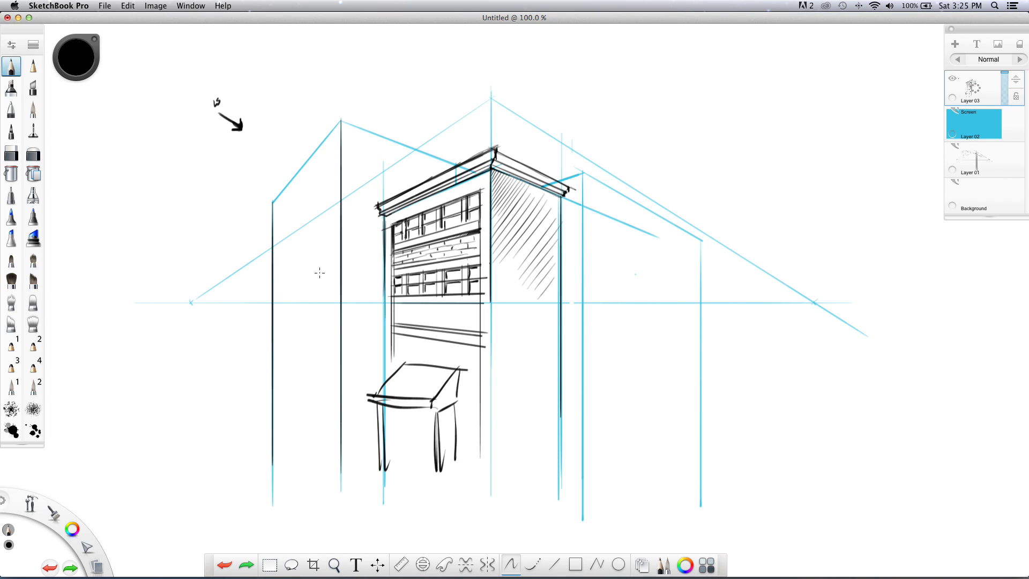
{"action": "key", "text": "super+z"}
{"action": "key", "text": "super+z"}
{"action": "key", "text": "super+z"}
{"action": "key", "text": "super+z"}
{"action": "key", "text": "super+z"}
{"action": "key", "text": "super+z"}
{"action": "key", "text": "super+z"}
{"action": "key", "text": "super+z"}
{"action": "key", "text": "super+z"}
{"action": "key", "text": "super+z"}
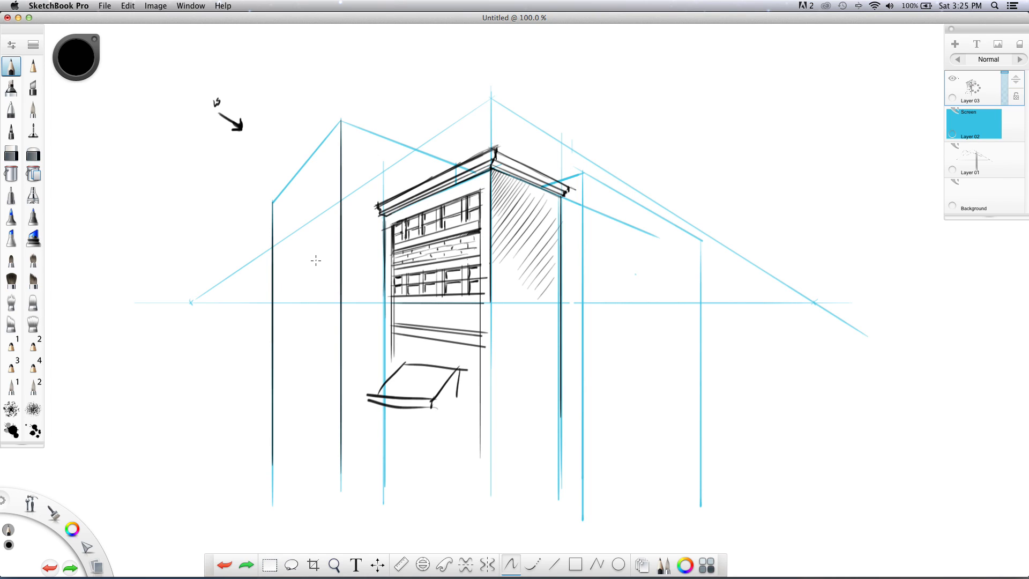
{"action": "key", "text": "super+z"}
{"action": "key", "text": "super+z"}
{"action": "key", "text": "super+z"}
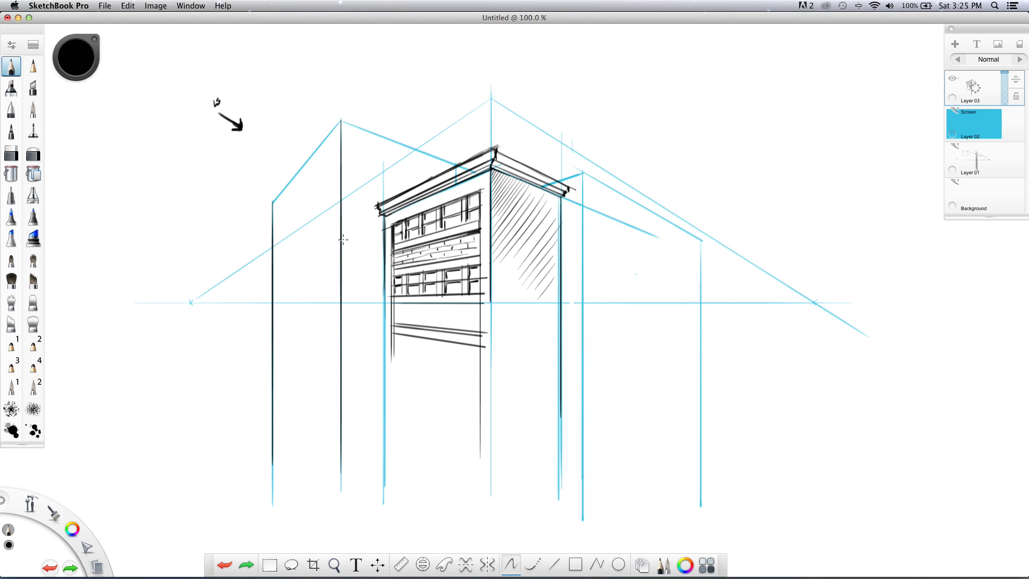
- Fill the band just below the horizon with converging brick courses and short vertical joints
{"action": "left_click_drag", "start_coordinate": [487, 309], "coordinate": [413, 306]}
{"action": "left_click_drag", "start_coordinate": [480, 311], "coordinate": [400, 309]}
{"action": "left_click_drag", "start_coordinate": [479, 314], "coordinate": [397, 317]}
{"action": "mouse_move", "coordinate": [480, 320]}
{"action": "left_mouse_down"}
{"action": "mouse_move", "coordinate": [399, 319]}
{"action": "mouse_move", "coordinate": [418, 324]}
{"action": "left_mouse_up"}
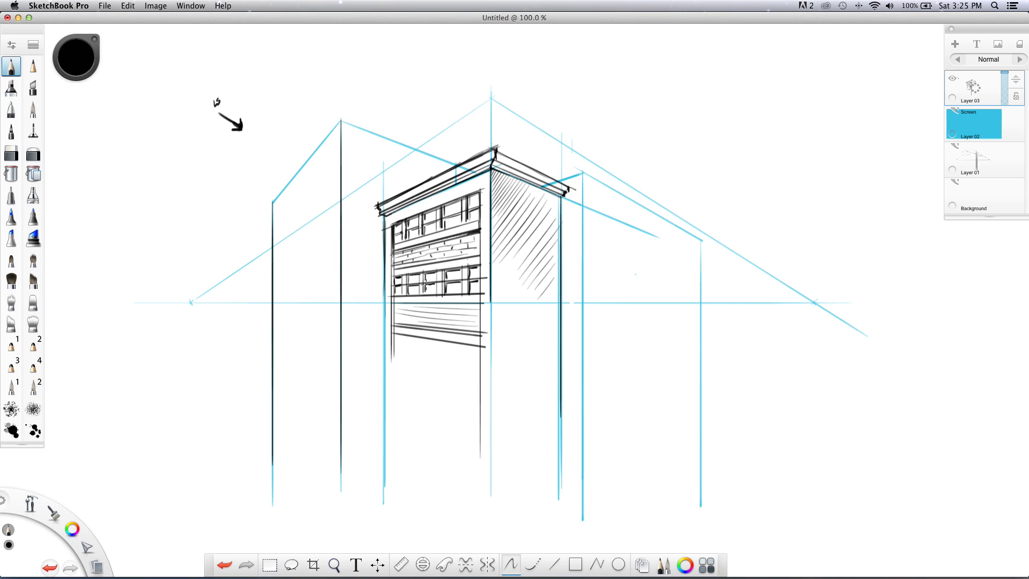
{"action": "mouse_move", "coordinate": [427, 312]}
{"action": "left_mouse_down"}
{"action": "mouse_move", "coordinate": [449, 320]}
{"action": "mouse_move", "coordinate": [464, 310]}
{"action": "mouse_move", "coordinate": [457, 321]}
{"action": "mouse_move", "coordinate": [433, 306]}
{"action": "mouse_move", "coordinate": [411, 315]}
{"action": "left_mouse_up"}
{"action": "left_click_drag", "start_coordinate": [379, 166], "coordinate": [414, 206]}
{"action": "left_click_drag", "start_coordinate": [575, 156], "coordinate": [539, 207]}
{"action": "left_click_drag", "start_coordinate": [542, 185], "coordinate": [540, 207]}
{"action": "key", "text": "super+z"}
- Outline two small windows in perspective near the top of the shaded right face
{"action": "mouse_move", "coordinate": [503, 195]}
{"action": "left_mouse_down"}
{"action": "mouse_move", "coordinate": [504, 222]}
{"action": "mouse_move", "coordinate": [523, 201]}
{"action": "mouse_move", "coordinate": [535, 227]}
{"action": "mouse_move", "coordinate": [552, 212]}
{"action": "mouse_move", "coordinate": [552, 229]}
{"action": "mouse_move", "coordinate": [515, 220]}
{"action": "mouse_move", "coordinate": [524, 223]}
{"action": "left_mouse_up"}
{"action": "left_click_drag", "start_coordinate": [536, 225], "coordinate": [552, 232]}
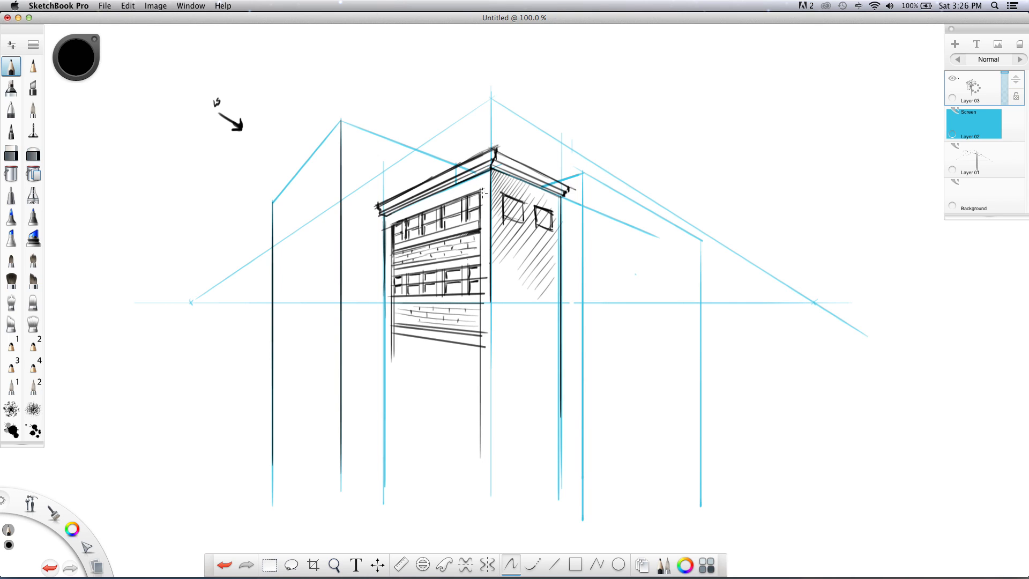
- Add mullions and thicken the frames of the two small windows on the shaded right face
{"action": "mouse_move", "coordinate": [519, 200]}
{"action": "left_mouse_down"}
{"action": "mouse_move", "coordinate": [520, 219]}
{"action": "mouse_move", "coordinate": [522, 202]}
{"action": "mouse_move", "coordinate": [521, 219]}
{"action": "mouse_move", "coordinate": [546, 213]}
{"action": "mouse_move", "coordinate": [549, 228]}
{"action": "mouse_move", "coordinate": [541, 216]}
{"action": "mouse_move", "coordinate": [513, 221]}
{"action": "mouse_move", "coordinate": [520, 208]}
{"action": "mouse_move", "coordinate": [548, 218]}
{"action": "left_mouse_up"}
{"action": "mouse_move", "coordinate": [542, 215]}
{"action": "left_mouse_down"}
{"action": "mouse_move", "coordinate": [542, 228]}
{"action": "mouse_move", "coordinate": [542, 213]}
{"action": "left_mouse_up"}
{"action": "left_click_drag", "start_coordinate": [512, 204], "coordinate": [505, 222]}
- Rule two lines across the tower's right face toward the right vanishing point, between the small windows and the horizon
{"action": "key", "text": "space"}
{"action": "mouse_move", "coordinate": [378, 448]}
{"action": "left_mouse_down"}
{"action": "mouse_move", "coordinate": [349, 421]}
{"action": "mouse_move", "coordinate": [210, 397]}
{"action": "left_mouse_up"}
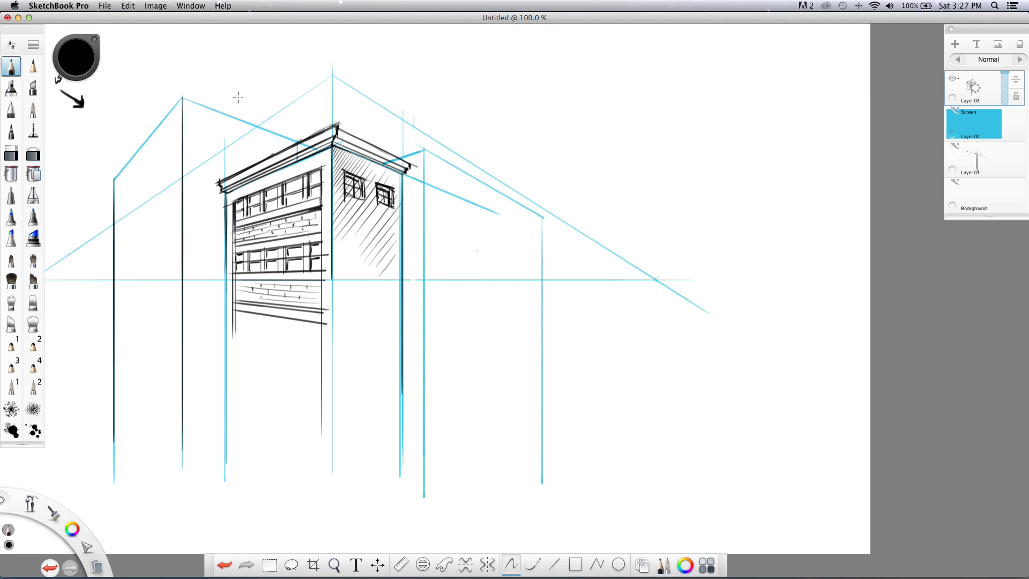
{"action": "key", "text": "r"}
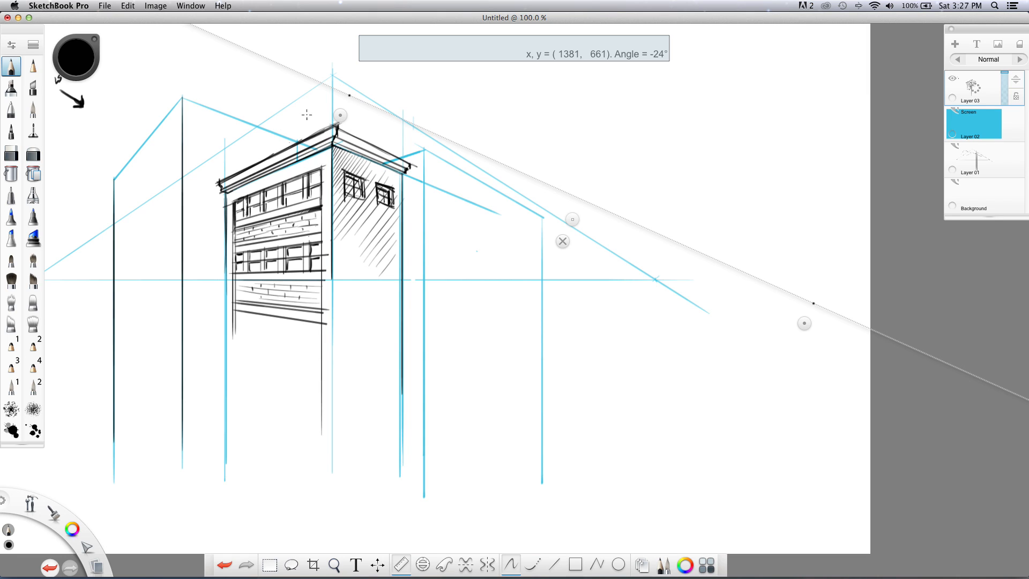
{"action": "left_click_drag", "start_coordinate": [335, 115], "coordinate": [232, 256]}
{"action": "left_click_drag", "start_coordinate": [808, 325], "coordinate": [620, 313]}
{"action": "left_click_drag", "start_coordinate": [233, 254], "coordinate": [242, 252]}
{"action": "left_click_drag", "start_coordinate": [329, 241], "coordinate": [392, 252]}
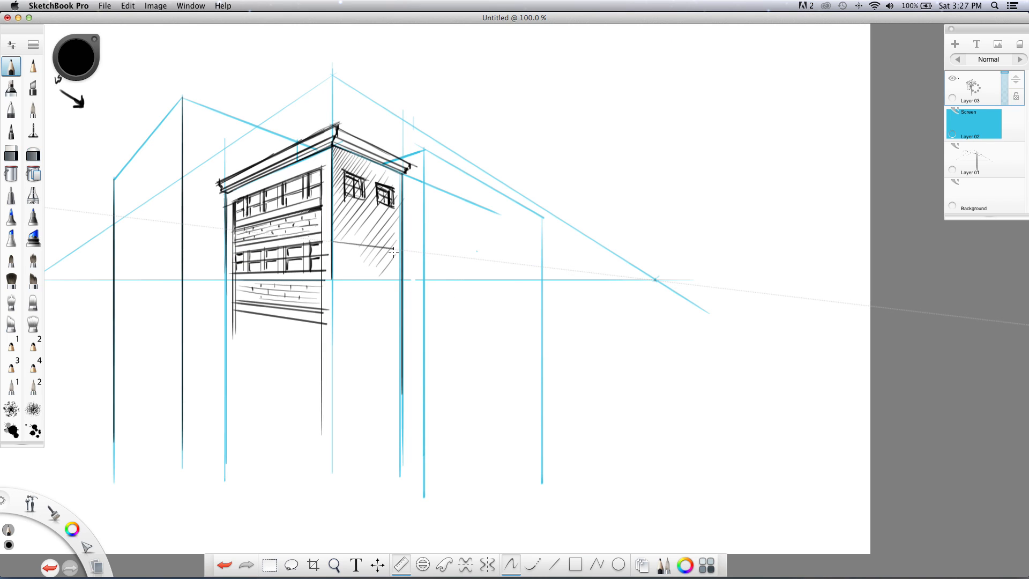
{"action": "left_click_drag", "start_coordinate": [252, 253], "coordinate": [248, 290]}
{"action": "left_click_drag", "start_coordinate": [338, 279], "coordinate": [389, 287]}
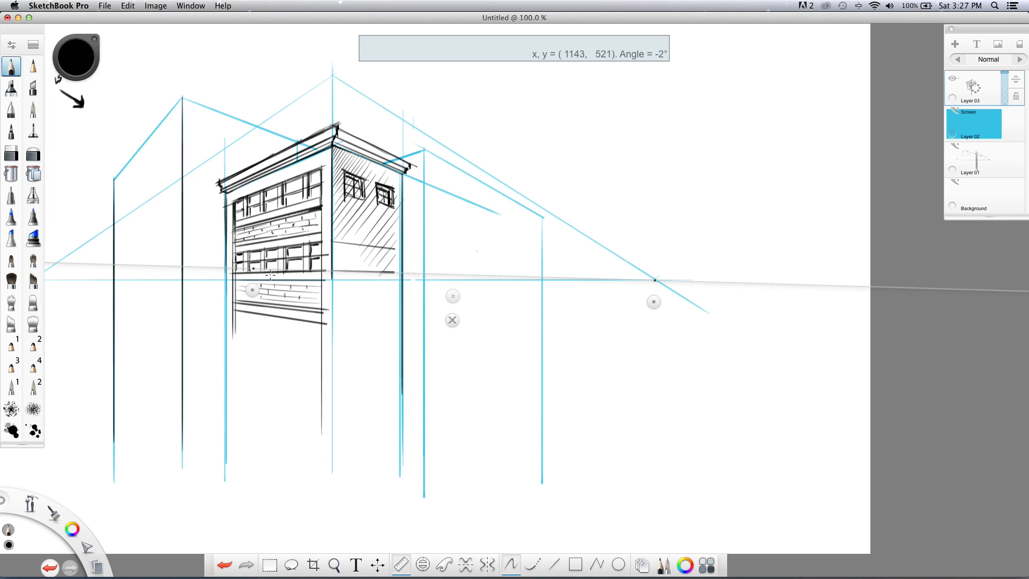
- Rule two ledge lines below the horizon on the tower's right face, converging on the right vanishing point
{"action": "left_click_drag", "start_coordinate": [252, 289], "coordinate": [269, 336]}
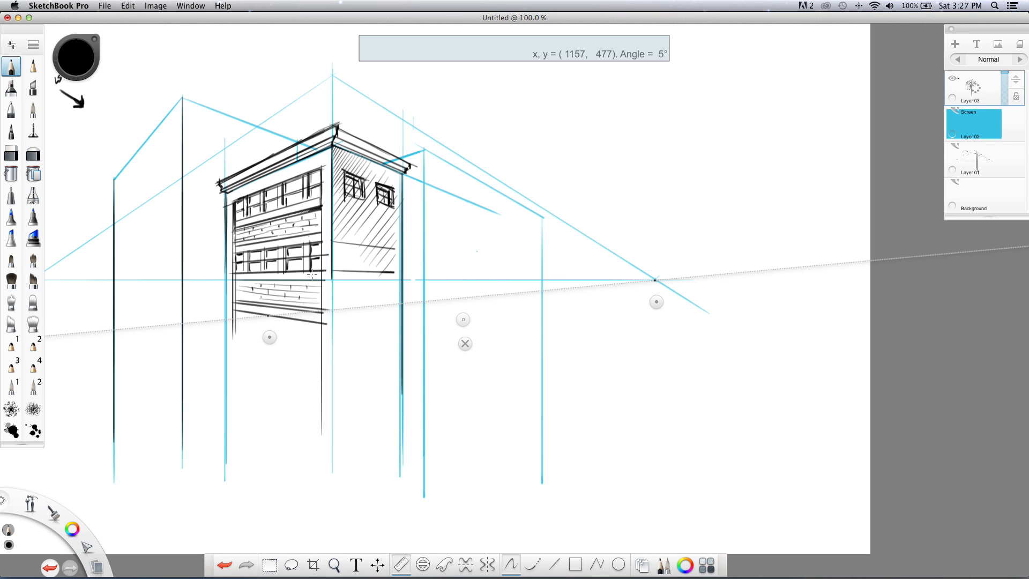
{"action": "left_click_drag", "start_coordinate": [322, 310], "coordinate": [402, 303]}
{"action": "left_click_drag", "start_coordinate": [270, 337], "coordinate": [276, 354]}
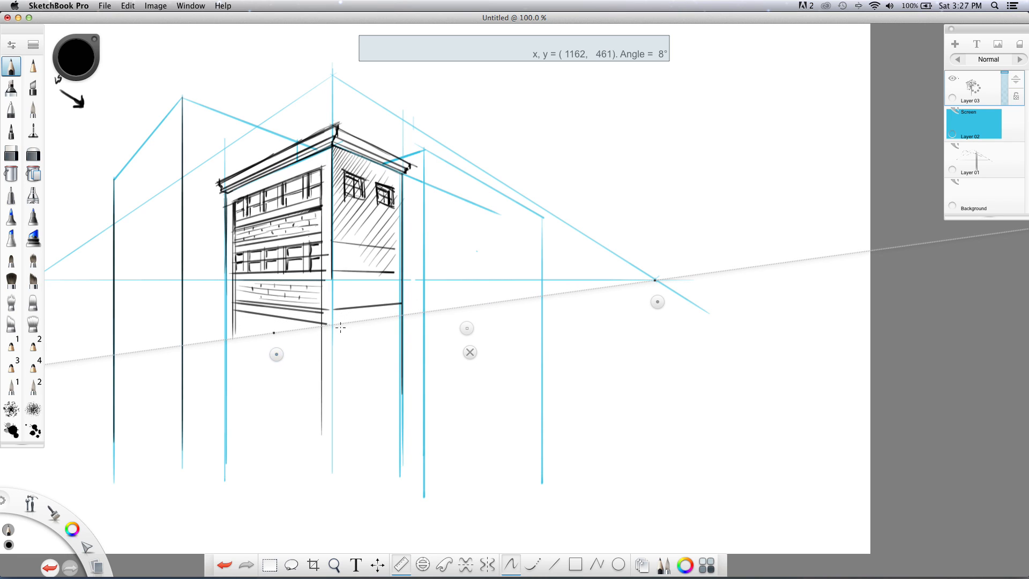
{"action": "left_click_drag", "start_coordinate": [338, 324], "coordinate": [408, 315]}
{"action": "left_click", "coordinate": [469, 352]}
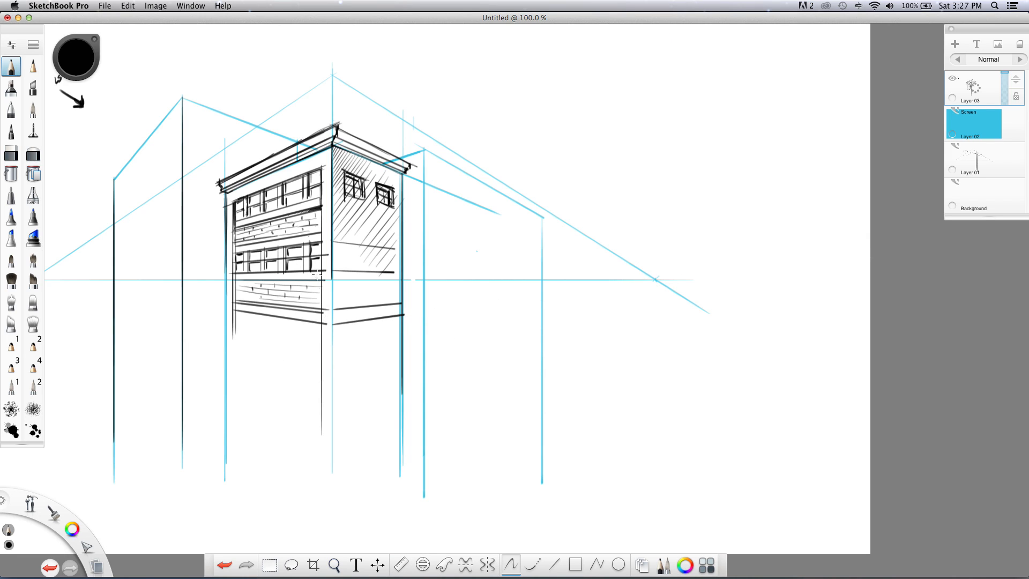
- Erase the window band and brick lines that overshoot the tower's left face near the front corner
{"action": "left_click_drag", "start_coordinate": [322, 290], "coordinate": [322, 208]}
{"action": "mouse_move", "coordinate": [326, 256]}
{"action": "left_mouse_down"}
{"action": "mouse_move", "coordinate": [325, 269]}
{"action": "mouse_move", "coordinate": [325, 254]}
{"action": "left_mouse_up"}
{"action": "key", "text": "e"}
- Close the ledge below the horizon with projecting end caps and a sharp front corner
{"action": "mouse_move", "coordinate": [232, 301]}
{"action": "left_mouse_down"}
{"action": "mouse_move", "coordinate": [220, 309]}
{"action": "mouse_move", "coordinate": [239, 310]}
{"action": "mouse_move", "coordinate": [222, 308]}
{"action": "left_mouse_up"}
{"action": "left_click_drag", "start_coordinate": [326, 313], "coordinate": [326, 325]}
{"action": "key", "text": "super+z"}
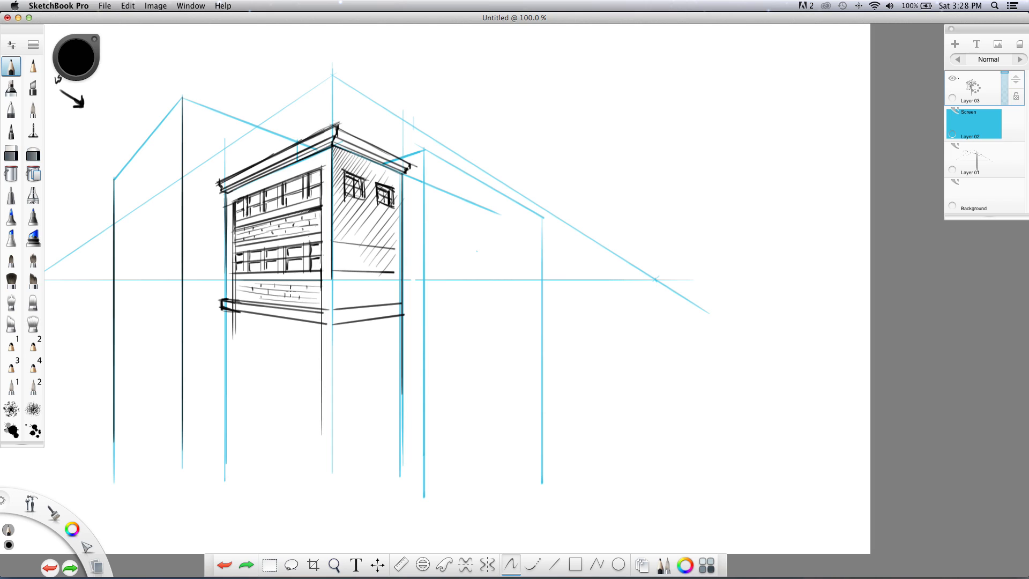
{"action": "mouse_move", "coordinate": [319, 313]}
{"action": "left_mouse_down"}
{"action": "mouse_move", "coordinate": [317, 324]}
{"action": "mouse_move", "coordinate": [333, 325]}
{"action": "left_mouse_up"}
{"action": "mouse_move", "coordinate": [328, 310]}
{"action": "left_mouse_down"}
{"action": "mouse_move", "coordinate": [407, 302]}
{"action": "mouse_move", "coordinate": [406, 314]}
{"action": "mouse_move", "coordinate": [337, 325]}
{"action": "left_mouse_up"}
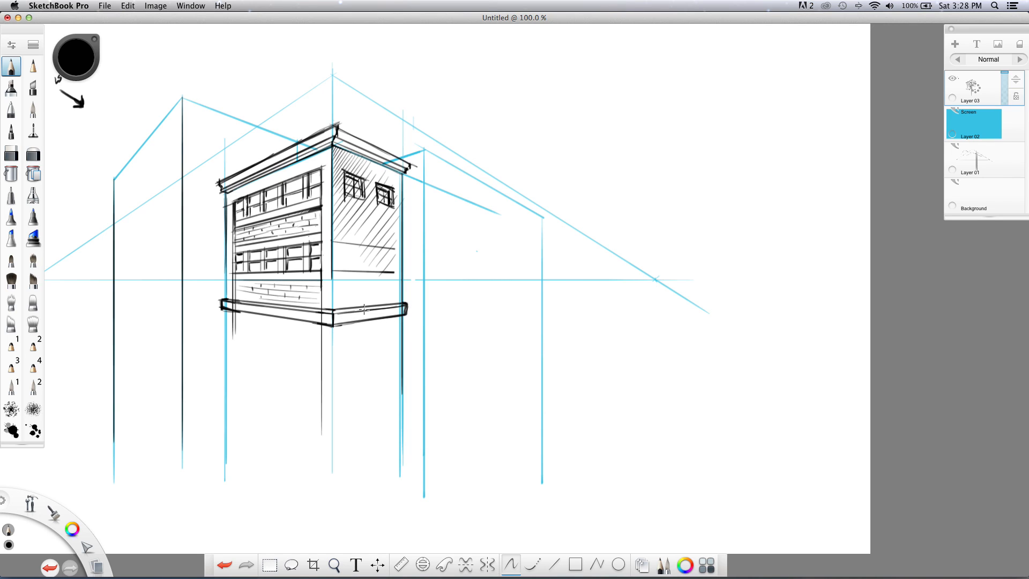
{"action": "mouse_move", "coordinate": [220, 300]}
{"action": "left_mouse_down"}
{"action": "mouse_move", "coordinate": [234, 315]}
{"action": "mouse_move", "coordinate": [224, 258]}
{"action": "mouse_move", "coordinate": [221, 299]}
{"action": "left_mouse_up"}
- Ink the tower's vertical edges below the ledge in black
{"action": "mouse_move", "coordinate": [226, 317]}
{"action": "left_mouse_down"}
{"action": "mouse_move", "coordinate": [226, 415]}
{"action": "mouse_move", "coordinate": [237, 344]}
{"action": "mouse_move", "coordinate": [237, 381]}
{"action": "left_mouse_up"}
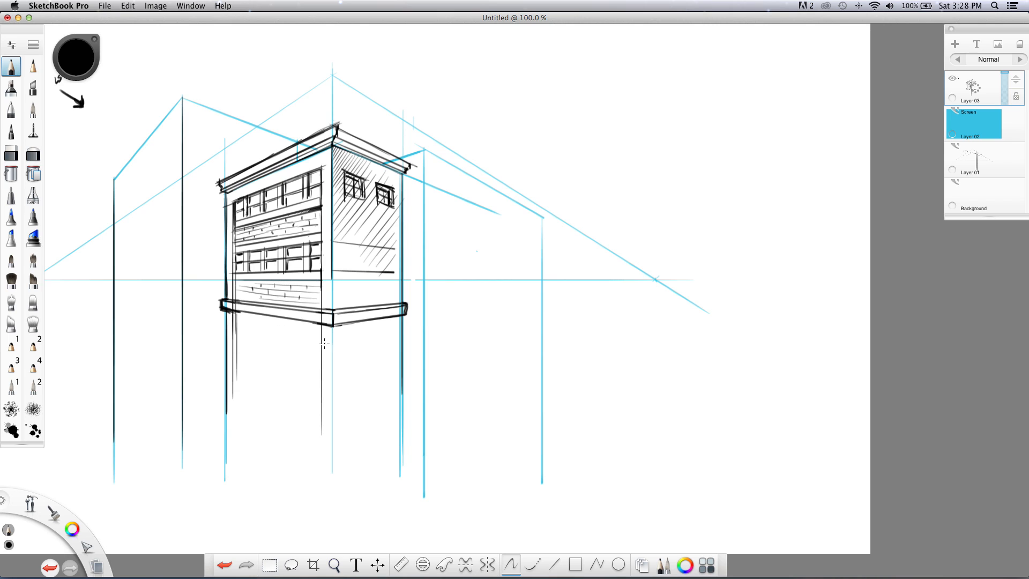
{"action": "left_click_drag", "start_coordinate": [333, 326], "coordinate": [332, 414]}
{"action": "left_click_drag", "start_coordinate": [402, 327], "coordinate": [401, 428]}
{"action": "left_click", "coordinate": [347, 559]}
- Sketch a rectangular billboard in perspective on the tower's roof, with edge thickness, short supports and a rear brace
{"action": "left_click_drag", "start_coordinate": [246, 114], "coordinate": [246, 159]}
{"action": "mouse_move", "coordinate": [246, 115]}
{"action": "left_mouse_down"}
{"action": "mouse_move", "coordinate": [317, 69]}
{"action": "mouse_move", "coordinate": [257, 111]}
{"action": "mouse_move", "coordinate": [312, 78]}
{"action": "mouse_move", "coordinate": [316, 121]}
{"action": "left_mouse_up"}
{"action": "mouse_move", "coordinate": [315, 70]}
{"action": "left_mouse_down"}
{"action": "mouse_move", "coordinate": [318, 122]}
{"action": "mouse_move", "coordinate": [246, 121]}
{"action": "left_mouse_up"}
{"action": "key", "text": "super+z"}
{"action": "mouse_move", "coordinate": [249, 157]}
{"action": "left_mouse_down"}
{"action": "mouse_move", "coordinate": [292, 139]}
{"action": "mouse_move", "coordinate": [253, 161]}
{"action": "left_mouse_up"}
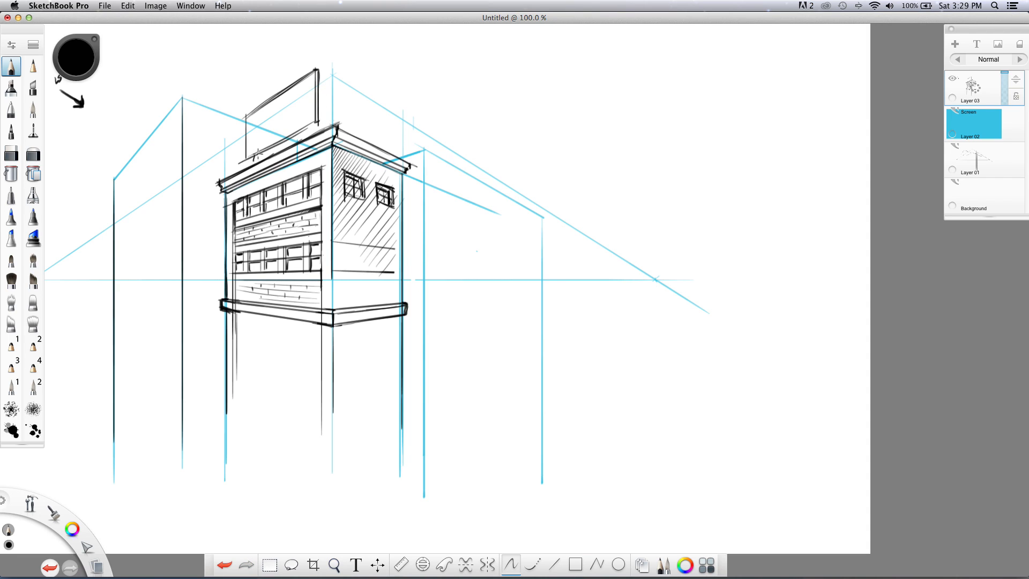
{"action": "left_click_drag", "start_coordinate": [303, 133], "coordinate": [307, 137]}
{"action": "mouse_move", "coordinate": [316, 85]}
{"action": "left_mouse_down"}
{"action": "mouse_move", "coordinate": [348, 125]}
{"action": "mouse_move", "coordinate": [338, 123]}
{"action": "left_mouse_up"}
{"action": "mouse_move", "coordinate": [276, 143]}
{"action": "left_mouse_down"}
{"action": "mouse_move", "coordinate": [265, 109]}
{"action": "mouse_move", "coordinate": [254, 129]}
{"action": "left_mouse_up"}
- Letter "Joe's Pub!" across the rooftop billboard and reinforce its outer edge
{"action": "left_click_drag", "start_coordinate": [264, 120], "coordinate": [282, 99]}
{"action": "left_click_drag", "start_coordinate": [292, 100], "coordinate": [283, 112]}
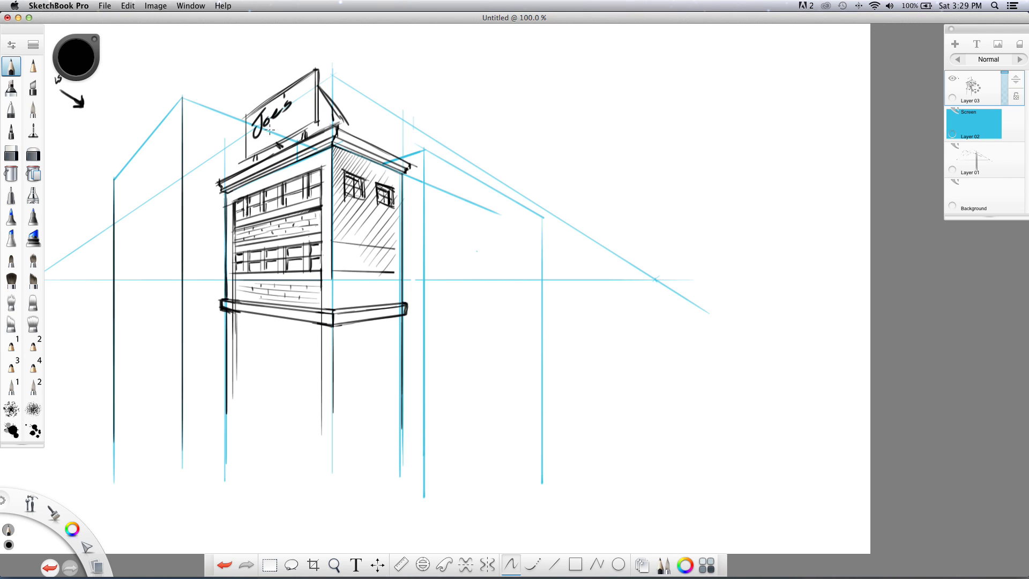
{"action": "mouse_move", "coordinate": [275, 126]}
{"action": "left_mouse_down"}
{"action": "mouse_move", "coordinate": [268, 139]}
{"action": "mouse_move", "coordinate": [306, 112]}
{"action": "left_mouse_up"}
{"action": "left_click_drag", "start_coordinate": [247, 127], "coordinate": [246, 158]}
- Ink the two vertical edges and sloping roofline of the building behind the tower's right side
{"action": "key", "text": "space"}
{"action": "mouse_move", "coordinate": [448, 248]}
{"action": "left_mouse_down"}
{"action": "mouse_move", "coordinate": [416, 255]}
{"action": "mouse_move", "coordinate": [386, 239]}
{"action": "left_mouse_up"}
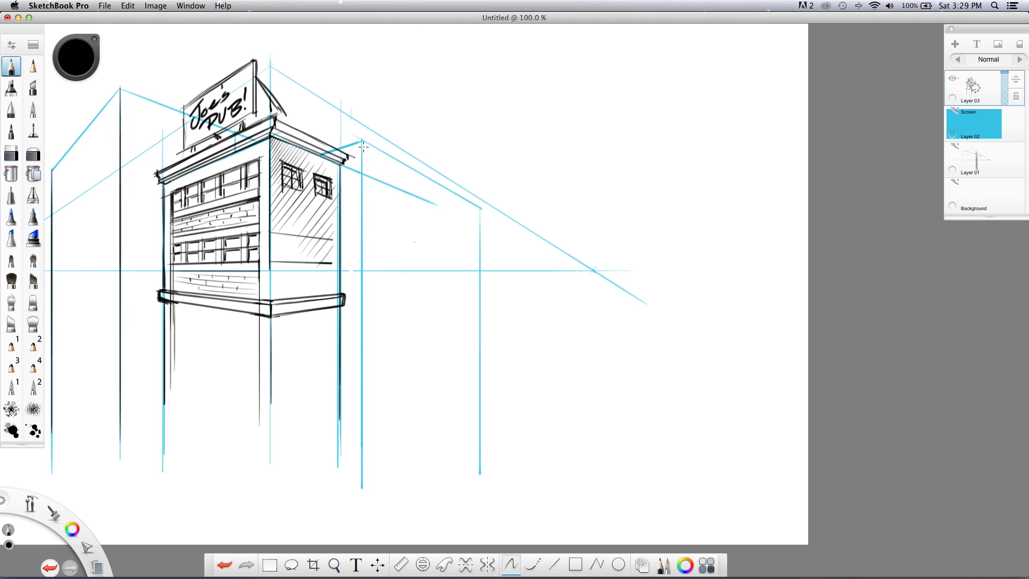
{"action": "left_click_drag", "start_coordinate": [363, 144], "coordinate": [362, 470]}
{"action": "left_click_drag", "start_coordinate": [481, 210], "coordinate": [480, 475]}
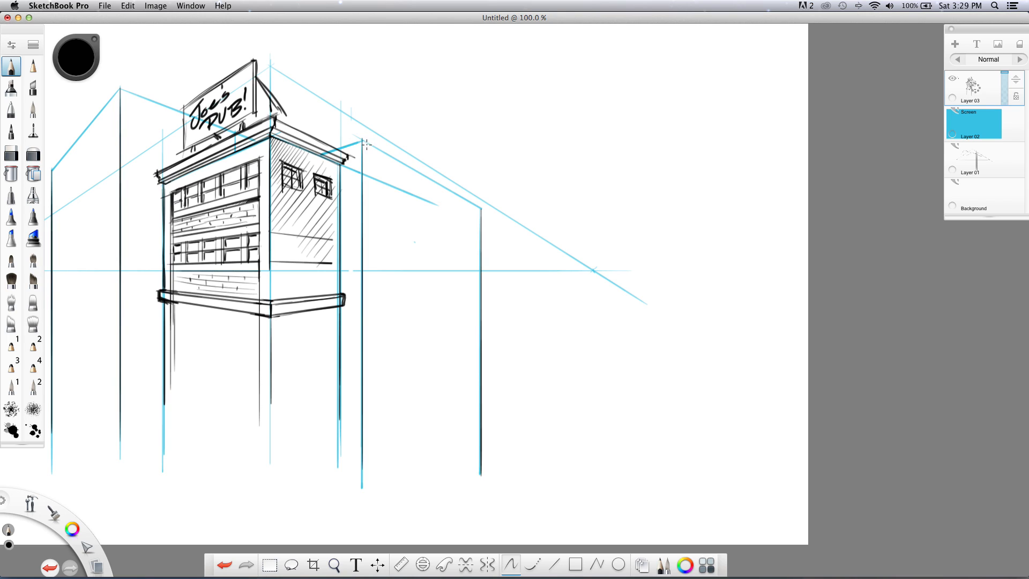
{"action": "left_click_drag", "start_coordinate": [362, 138], "coordinate": [422, 173]}
{"action": "left_click_drag", "start_coordinate": [362, 140], "coordinate": [473, 208]}
{"action": "left_click_drag", "start_coordinate": [404, 161], "coordinate": [376, 146]}
{"action": "left_click_drag", "start_coordinate": [382, 166], "coordinate": [382, 303]}
{"action": "left_click_drag", "start_coordinate": [384, 163], "coordinate": [383, 312]}
{"action": "left_click_drag", "start_coordinate": [399, 172], "coordinate": [398, 293]}
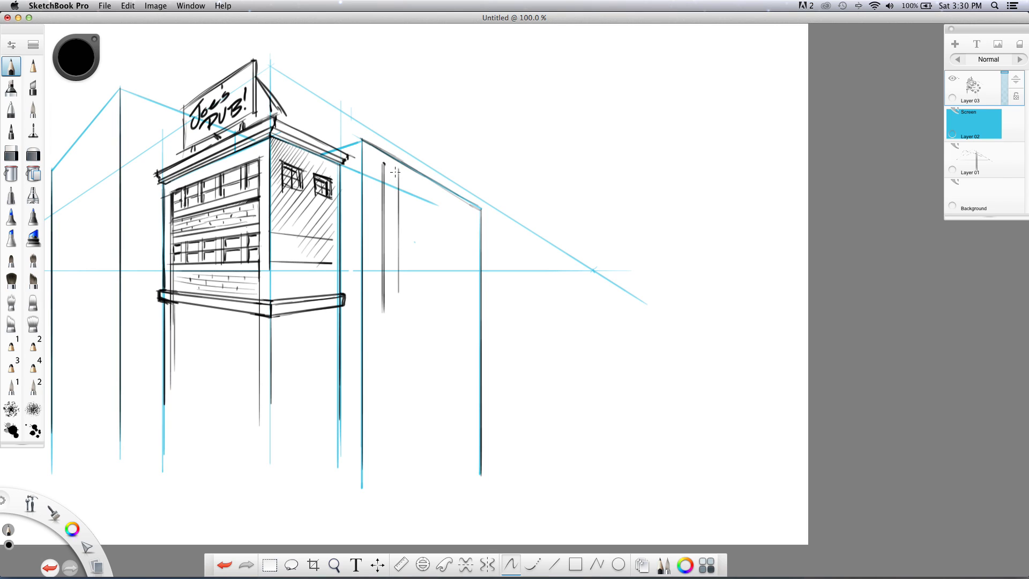
{"action": "left_click_drag", "start_coordinate": [399, 164], "coordinate": [399, 292]}
{"action": "left_click_drag", "start_coordinate": [386, 176], "coordinate": [400, 178]}
{"action": "key", "text": "super+z"}
{"action": "key", "text": "super+z"}
{"action": "key", "text": "super+z"}
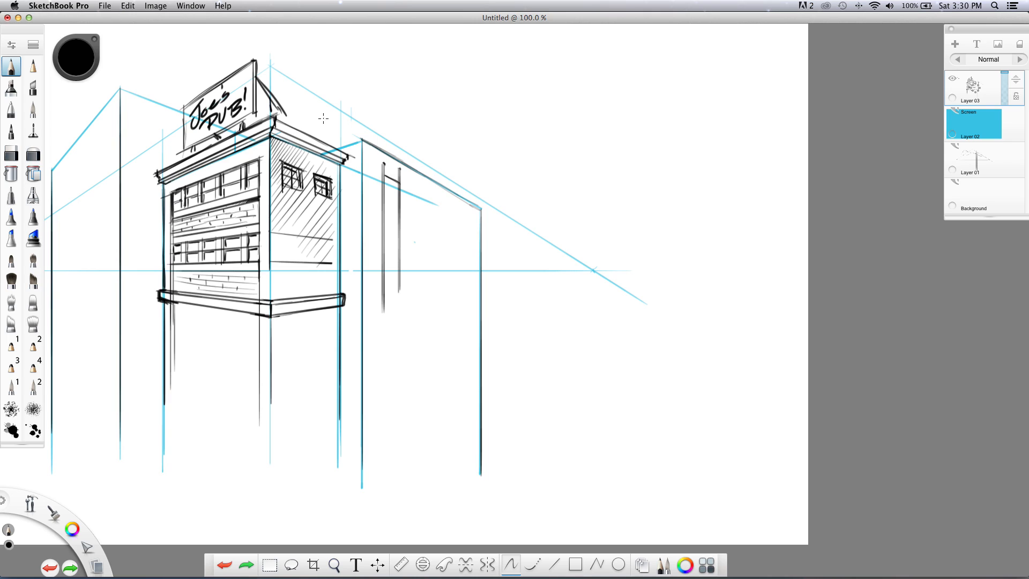
{"action": "key", "text": "super+z"}
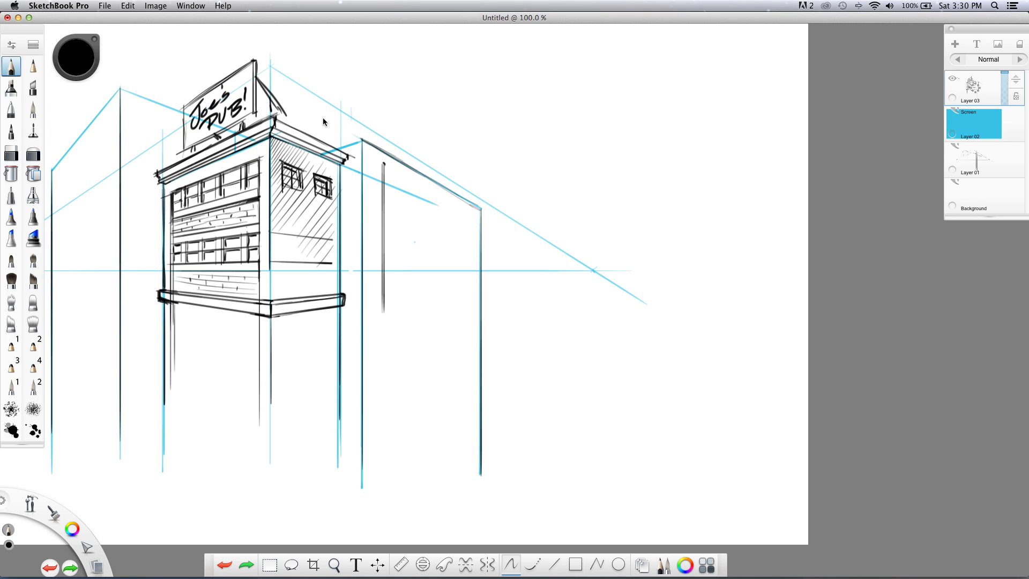
{"action": "key", "text": "super+z"}
{"action": "key", "text": "super+z"}
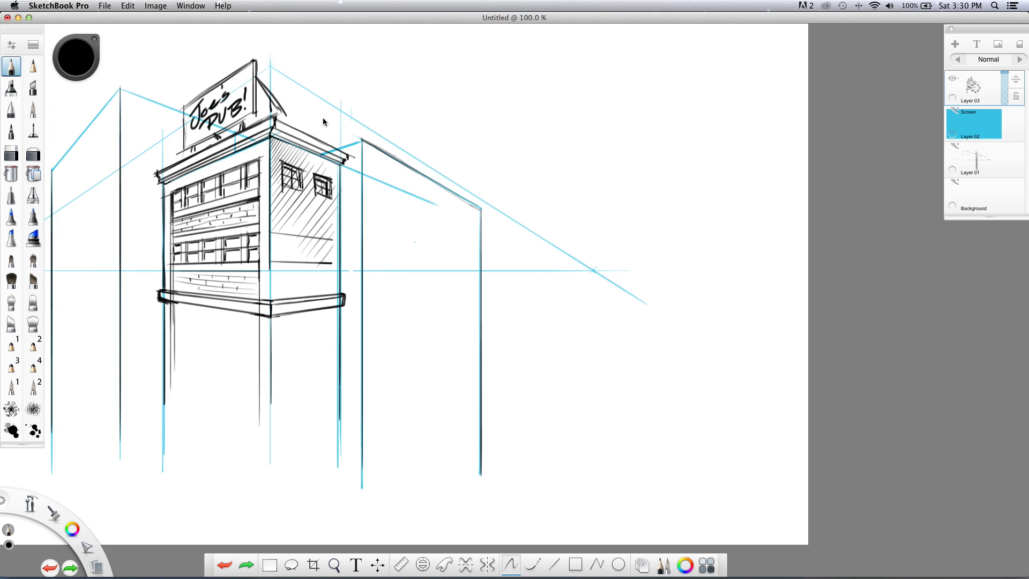
- Draw the right building's short roof edge from its front corner back to the tower
{"action": "left_click_drag", "start_coordinate": [362, 140], "coordinate": [337, 149]}
{"action": "left_click", "coordinate": [113, 48]}
{"action": "key", "text": "super+Tab"}
{"action": "left_click", "coordinate": [232, 48]}
- Rule the right building's upper cornice lines just below its roofline, converging on the right vanishing point
{"action": "key", "text": "r"}
{"action": "left_click_drag", "start_coordinate": [652, 294], "coordinate": [591, 284]}
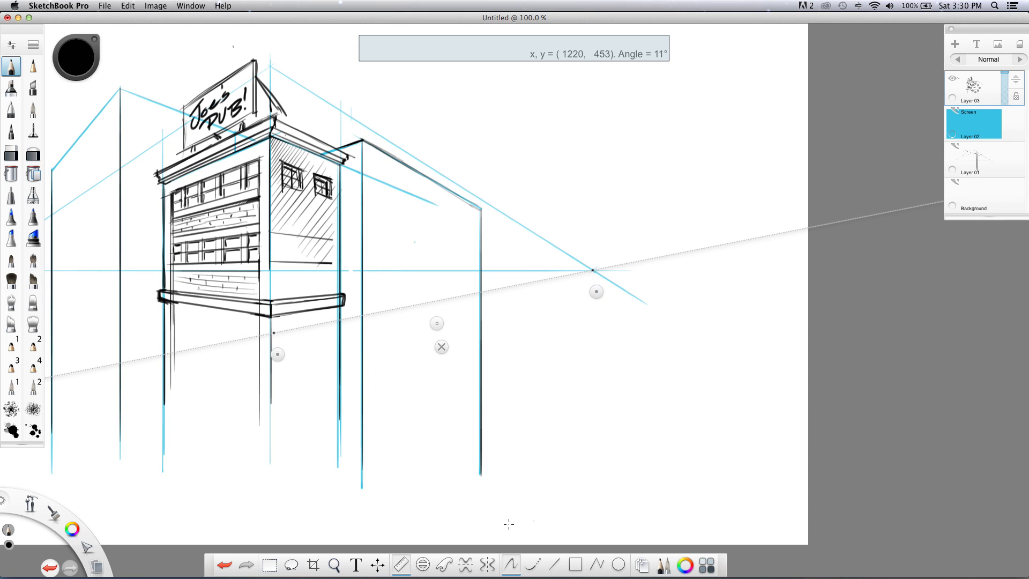
{"action": "left_click_drag", "start_coordinate": [277, 353], "coordinate": [278, 122]}
{"action": "left_click_drag", "start_coordinate": [368, 152], "coordinate": [490, 222]}
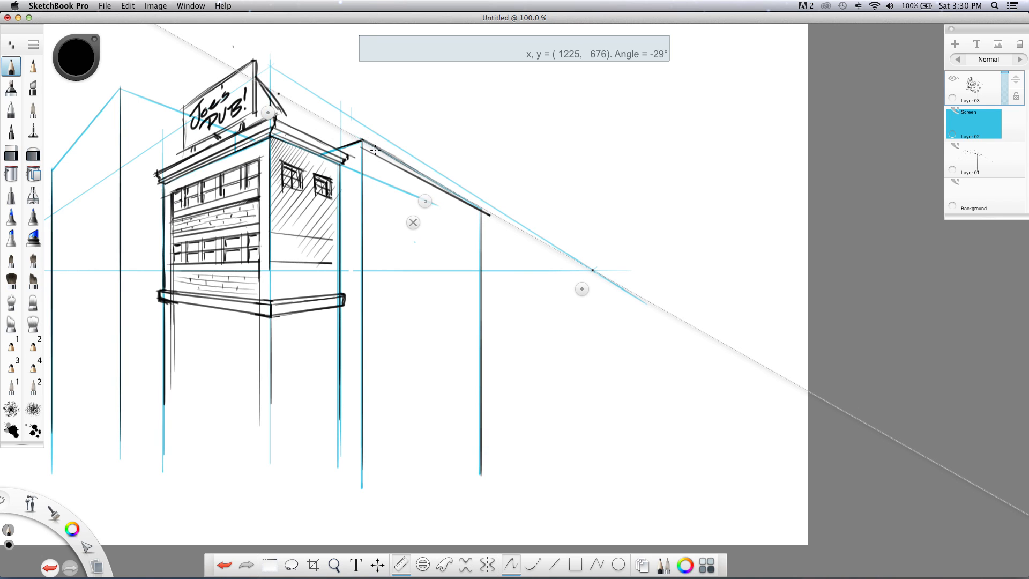
{"action": "left_click_drag", "start_coordinate": [396, 160], "coordinate": [488, 214]}
{"action": "left_click_drag", "start_coordinate": [268, 114], "coordinate": [263, 125]}
{"action": "left_click_drag", "start_coordinate": [362, 151], "coordinate": [475, 222]}
{"action": "left_click_drag", "start_coordinate": [263, 125], "coordinate": [263, 121]}
{"action": "left_click_drag", "start_coordinate": [363, 154], "coordinate": [474, 211]}
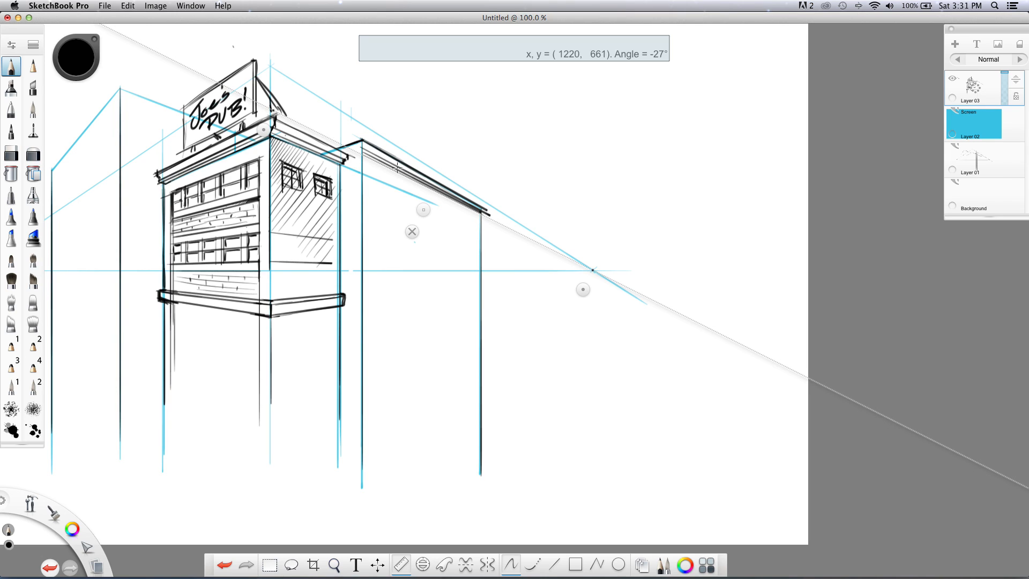
- Rule the lower cornice lines across the right building's face toward the right vanishing point
{"action": "key", "text": "["}
{"action": "left_click_drag", "start_coordinate": [263, 130], "coordinate": [268, 122]}
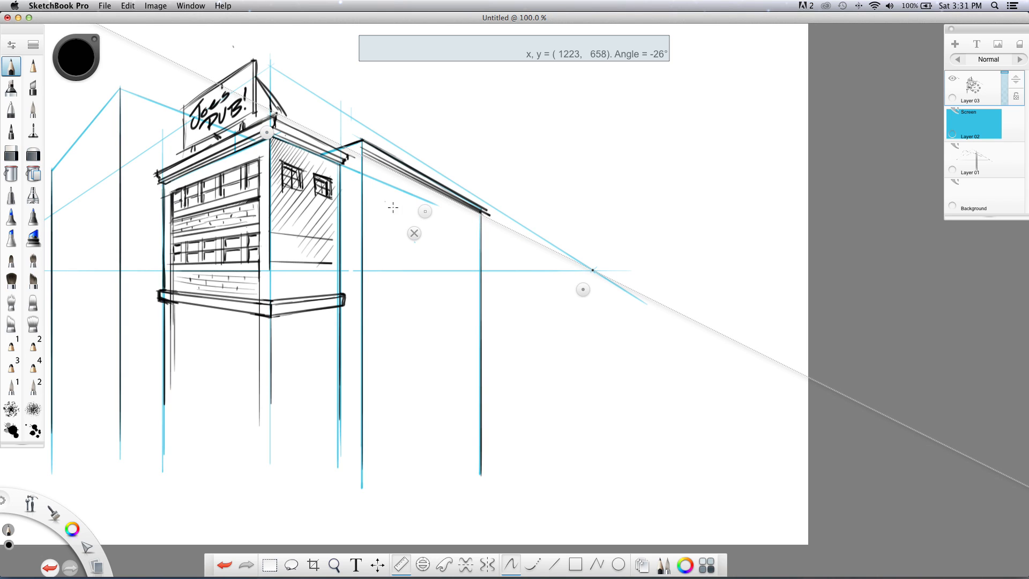
{"action": "left_click_drag", "start_coordinate": [268, 132], "coordinate": [481, 230]}
{"action": "left_click_drag", "start_coordinate": [272, 150], "coordinate": [269, 152]}
{"action": "left_click_drag", "start_coordinate": [357, 167], "coordinate": [496, 228]}
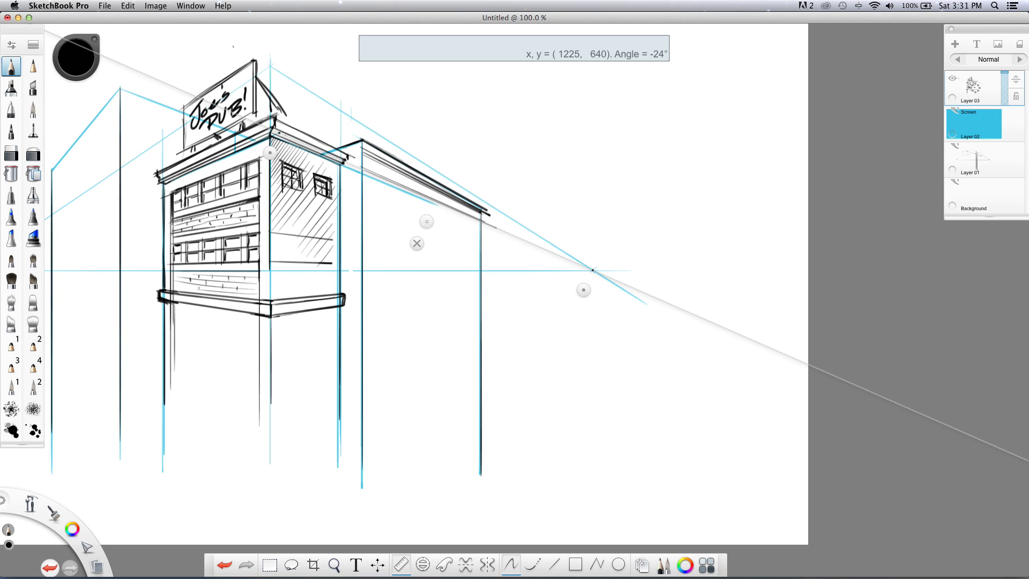
{"action": "left_click_drag", "start_coordinate": [294, 173], "coordinate": [293, 160]}
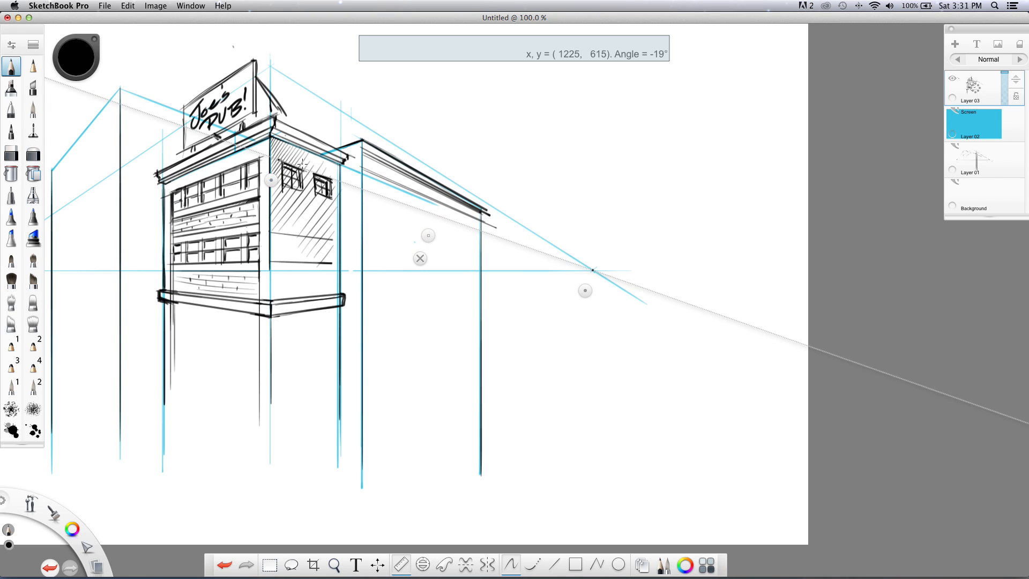
{"action": "left_click", "coordinate": [421, 258]}
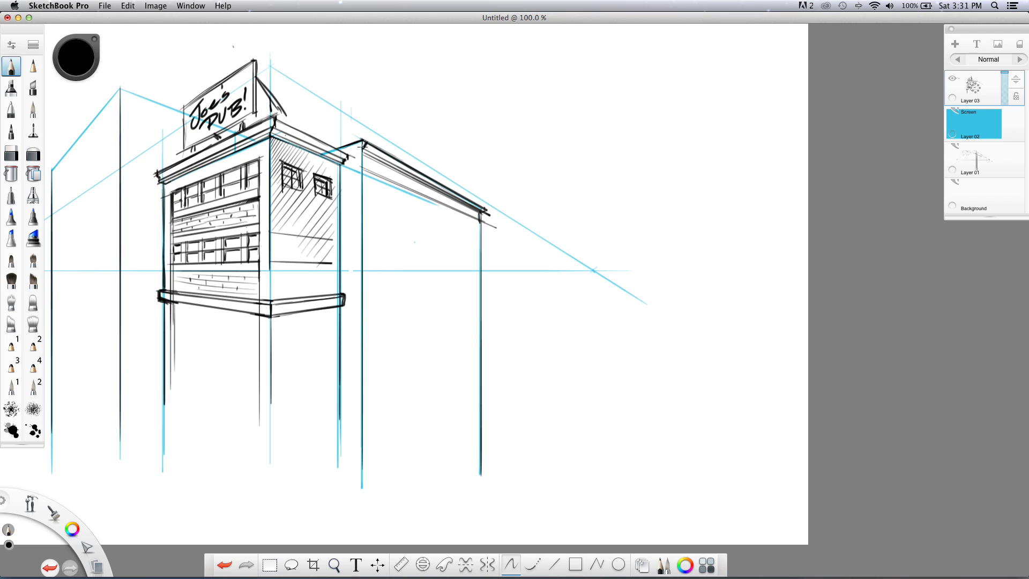
- Draw the right building's cornice corner profile, build up its overhanging top edge, and return the cornice toward the tower
{"action": "left_click_drag", "start_coordinate": [363, 172], "coordinate": [363, 154]}
{"action": "mouse_move", "coordinate": [347, 151]}
{"action": "left_mouse_down"}
{"action": "mouse_move", "coordinate": [365, 141]}
{"action": "mouse_move", "coordinate": [331, 148]}
{"action": "mouse_move", "coordinate": [365, 140]}
{"action": "left_mouse_up"}
{"action": "left_click_drag", "start_coordinate": [371, 139], "coordinate": [478, 203]}
{"action": "left_click_drag", "start_coordinate": [408, 160], "coordinate": [492, 210]}
{"action": "left_click_drag", "start_coordinate": [386, 146], "coordinate": [471, 197]}
{"action": "left_click_drag", "start_coordinate": [362, 133], "coordinate": [463, 195]}
{"action": "left_click_drag", "start_coordinate": [408, 159], "coordinate": [493, 214]}
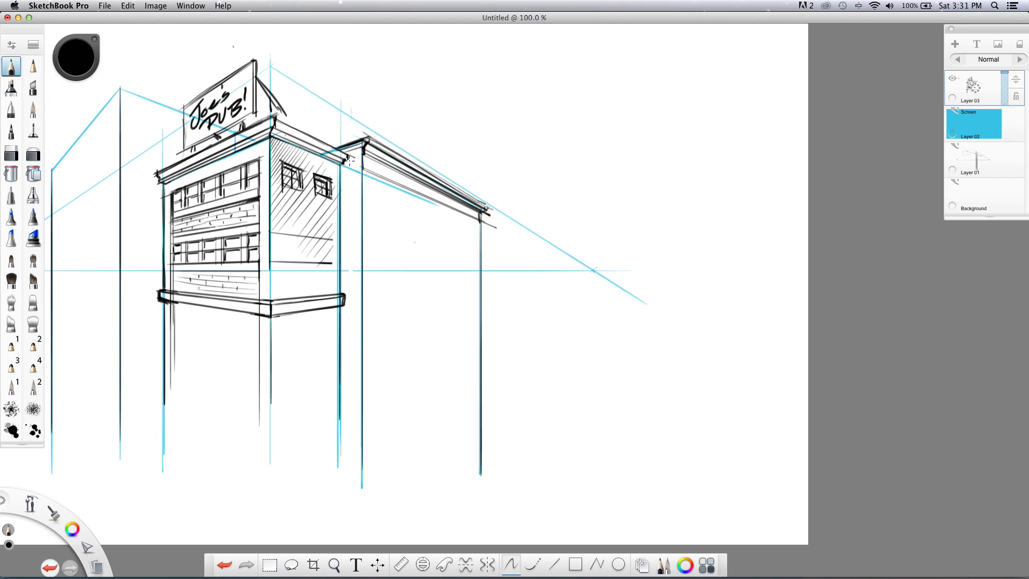
{"action": "mouse_move", "coordinate": [348, 158]}
{"action": "left_mouse_down"}
{"action": "mouse_move", "coordinate": [364, 154]}
{"action": "mouse_move", "coordinate": [334, 176]}
{"action": "left_mouse_up"}
- Draw inset vertical lines beside both edges of the right building to form narrow corner strips
{"action": "left_click_drag", "start_coordinate": [475, 220], "coordinate": [476, 486]}
{"action": "left_click_drag", "start_coordinate": [368, 172], "coordinate": [369, 516]}
{"action": "left_click_drag", "start_coordinate": [355, 170], "coordinate": [355, 525]}
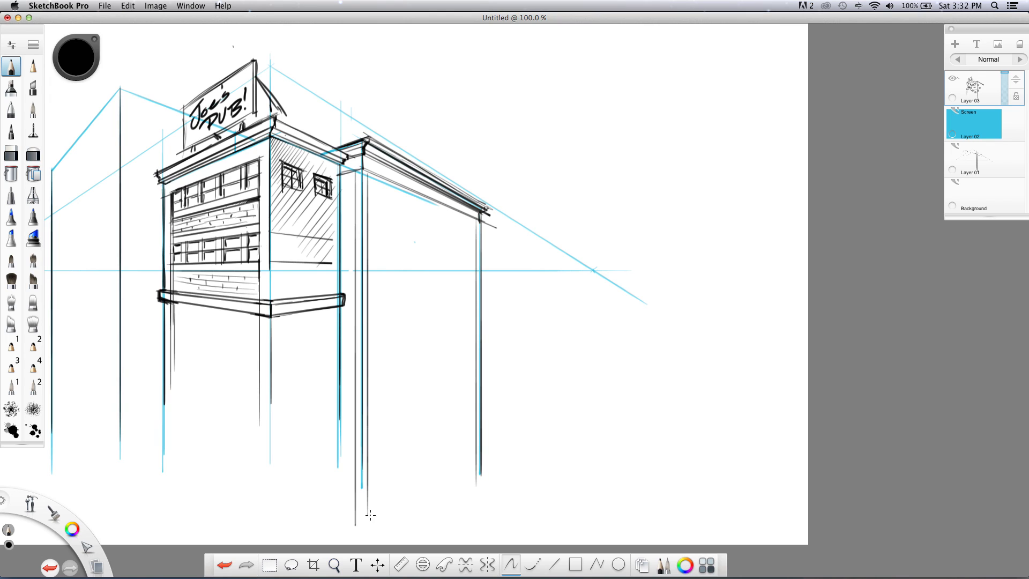
{"action": "mouse_move", "coordinate": [366, 171]}
{"action": "left_mouse_down"}
{"action": "mouse_move", "coordinate": [352, 476]}
{"action": "mouse_move", "coordinate": [347, 175]}
{"action": "mouse_move", "coordinate": [475, 220]}
{"action": "mouse_move", "coordinate": [475, 323]}
{"action": "left_mouse_up"}
- Divide the right building's corner strips into stone blocks with short horizontal ticks
{"action": "mouse_move", "coordinate": [362, 184]}
{"action": "left_mouse_down"}
{"action": "mouse_move", "coordinate": [350, 217]}
{"action": "mouse_move", "coordinate": [360, 205]}
{"action": "mouse_move", "coordinate": [354, 226]}
{"action": "left_mouse_up"}
{"action": "left_click_drag", "start_coordinate": [361, 232], "coordinate": [353, 249]}
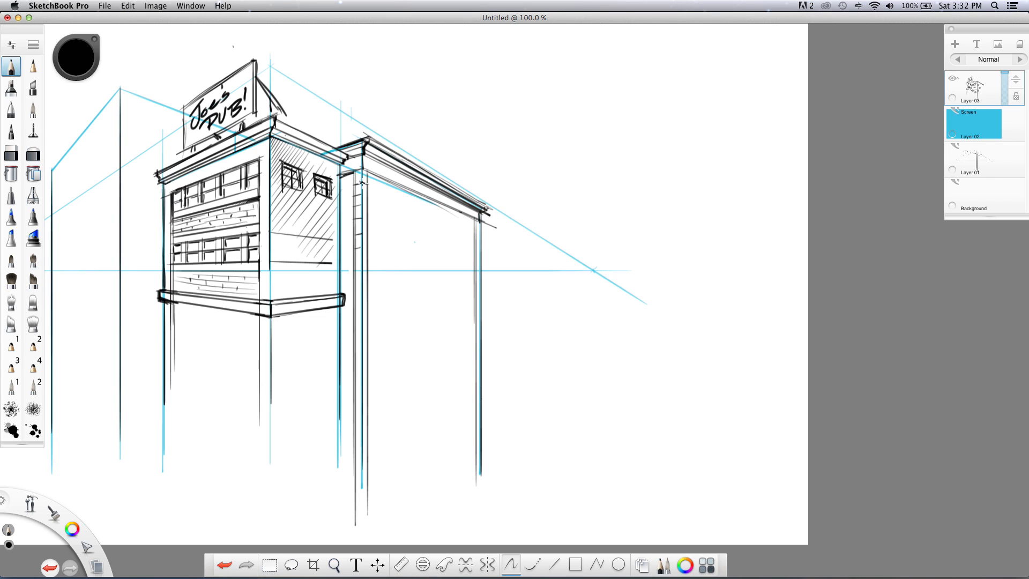
{"action": "mouse_move", "coordinate": [361, 182]}
{"action": "left_mouse_down"}
{"action": "mouse_move", "coordinate": [371, 188]}
{"action": "mouse_move", "coordinate": [367, 262]}
{"action": "left_mouse_up"}
{"action": "left_click_drag", "start_coordinate": [474, 261], "coordinate": [481, 323]}
- Draw a small paned window in perspective near the front top corner of the right building's face
{"action": "mouse_move", "coordinate": [379, 194]}
{"action": "left_mouse_down"}
{"action": "mouse_move", "coordinate": [379, 221]}
{"action": "mouse_move", "coordinate": [391, 224]}
{"action": "left_mouse_up"}
{"action": "key", "text": "r"}
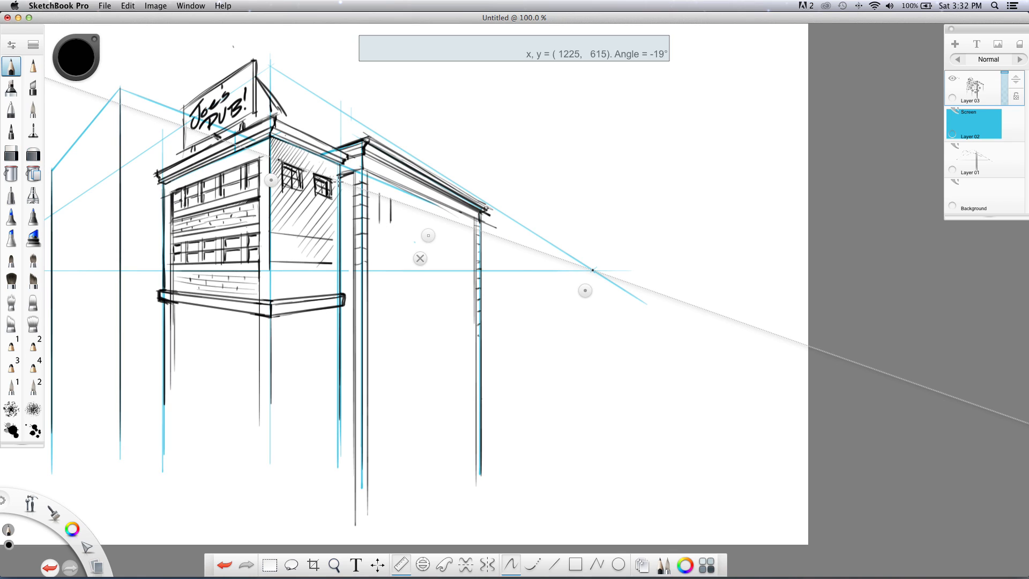
{"action": "left_click_drag", "start_coordinate": [272, 180], "coordinate": [276, 223]}
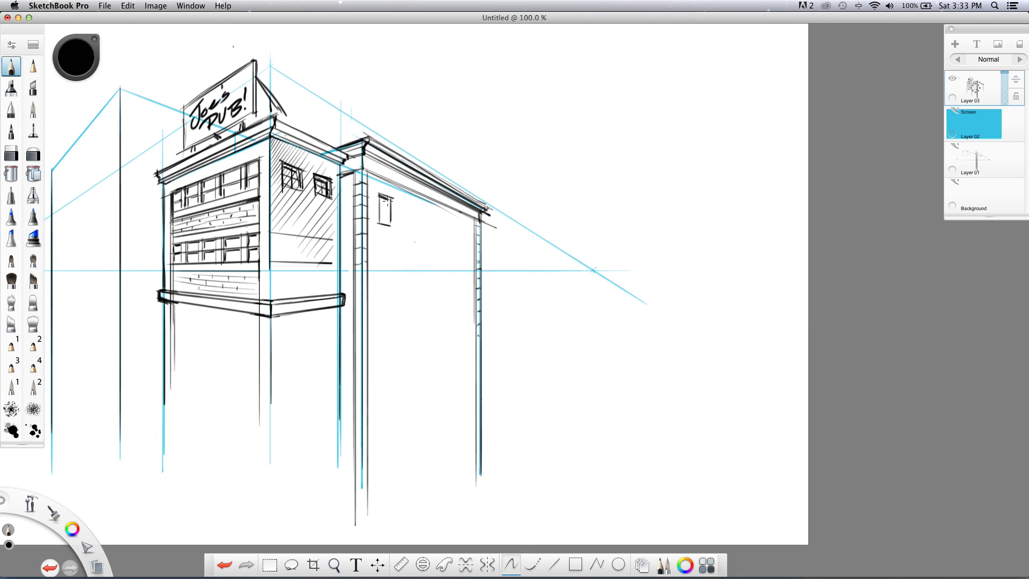
{"action": "mouse_move", "coordinate": [388, 228]}
{"action": "left_mouse_down"}
{"action": "mouse_move", "coordinate": [388, 198]}
{"action": "mouse_move", "coordinate": [386, 228]}
{"action": "left_mouse_up"}
{"action": "mouse_move", "coordinate": [379, 194]}
{"action": "left_mouse_down"}
{"action": "mouse_move", "coordinate": [379, 229]}
{"action": "mouse_move", "coordinate": [390, 210]}
{"action": "mouse_move", "coordinate": [383, 224]}
{"action": "mouse_move", "coordinate": [392, 225]}
{"action": "left_mouse_up"}
- Mark the tops of two more windows on the right building, aligned to the right vanishing point
{"action": "left_click", "coordinate": [400, 564]}
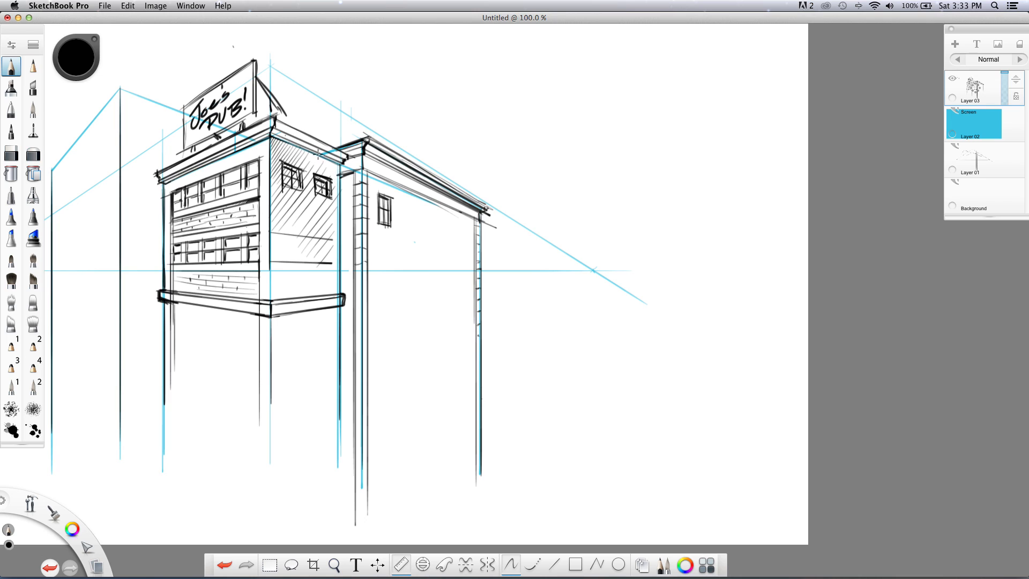
{"action": "left_click_drag", "start_coordinate": [277, 224], "coordinate": [326, 199]}
{"action": "left_click_drag", "start_coordinate": [451, 223], "coordinate": [463, 224]}
- Outline a large perspective panel lightly on the right building's face, closing it with a line below the horizon
{"action": "left_click_drag", "start_coordinate": [473, 321], "coordinate": [476, 272]}
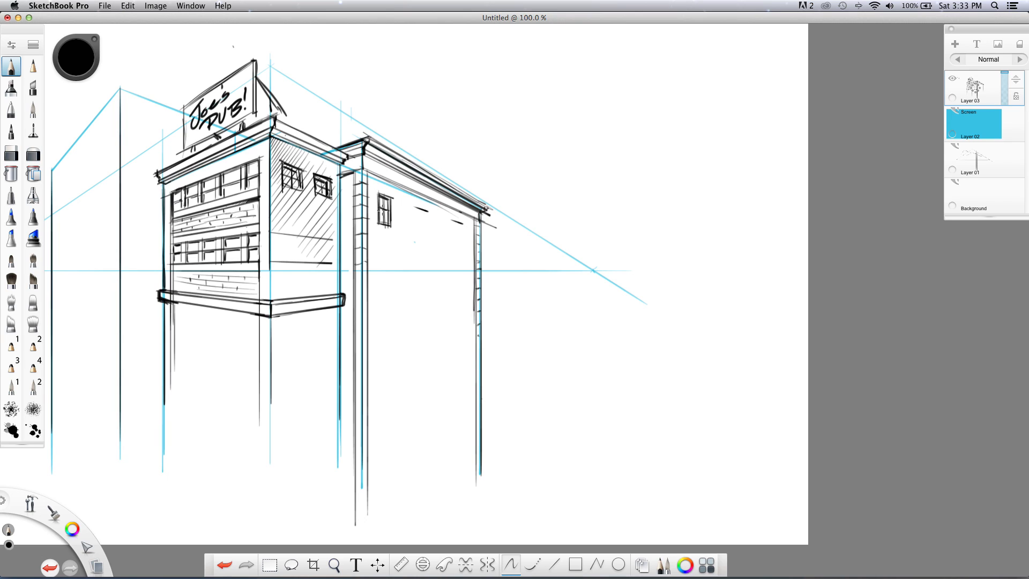
{"action": "left_click_drag", "start_coordinate": [367, 199], "coordinate": [373, 316]}
{"action": "left_click_drag", "start_coordinate": [441, 322], "coordinate": [371, 329]}
{"action": "left_click_drag", "start_coordinate": [479, 316], "coordinate": [373, 327]}
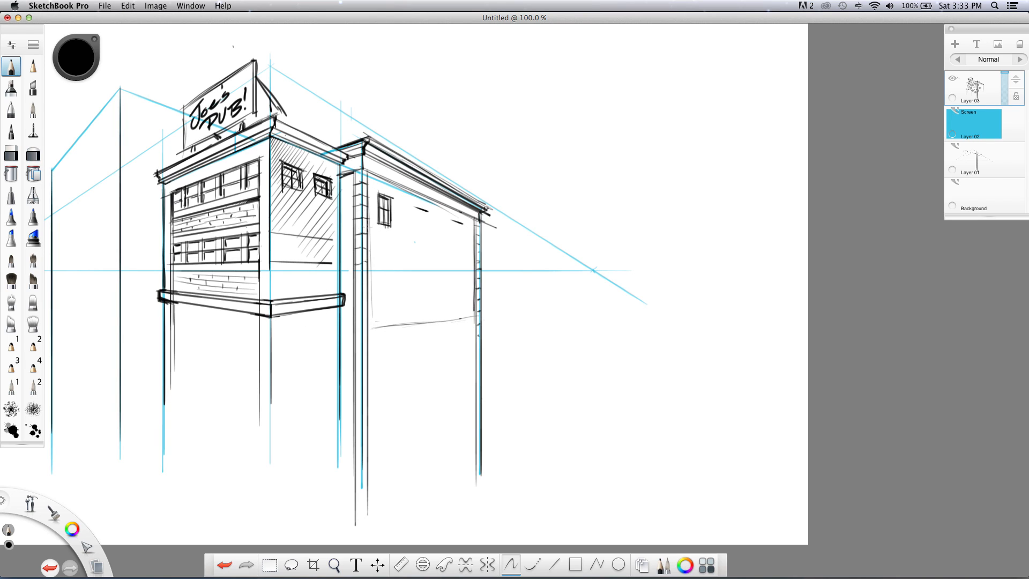
{"action": "mouse_move", "coordinate": [475, 289]}
{"action": "left_mouse_down"}
{"action": "mouse_move", "coordinate": [475, 324]}
{"action": "mouse_move", "coordinate": [376, 335]}
{"action": "left_mouse_up"}
- Subdivide the panel on the right building with crossing diagonals, vertical and horizontal centre lines, and a further vertical division
{"action": "left_click_drag", "start_coordinate": [477, 214], "coordinate": [370, 328]}
{"action": "left_click_drag", "start_coordinate": [368, 177], "coordinate": [476, 311]}
{"action": "left_click_drag", "start_coordinate": [436, 206], "coordinate": [438, 334]}
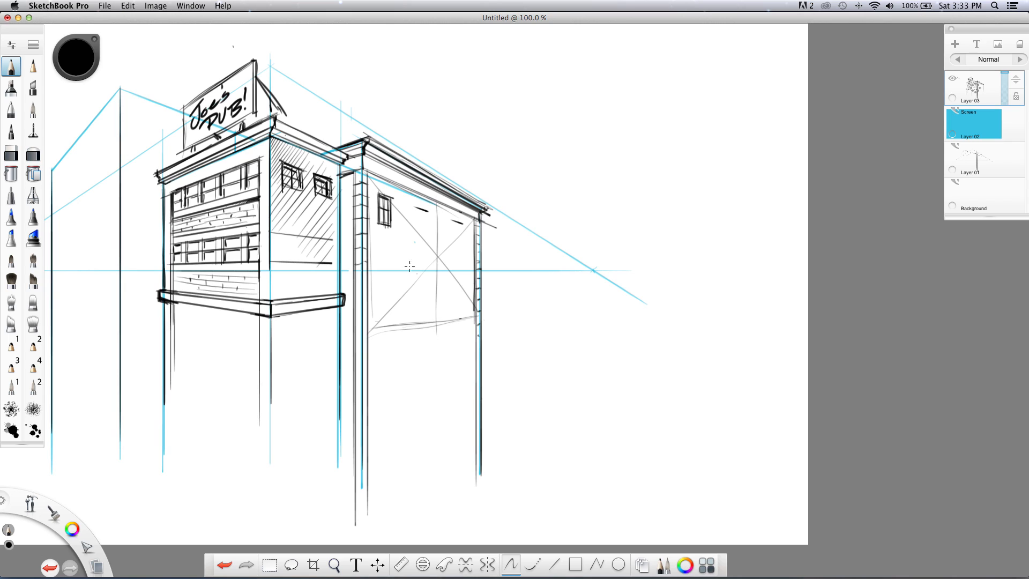
{"action": "left_click_drag", "start_coordinate": [374, 248], "coordinate": [461, 264]}
{"action": "left_click_drag", "start_coordinate": [406, 189], "coordinate": [404, 339]}
{"action": "left_click_drag", "start_coordinate": [439, 208], "coordinate": [459, 236]}
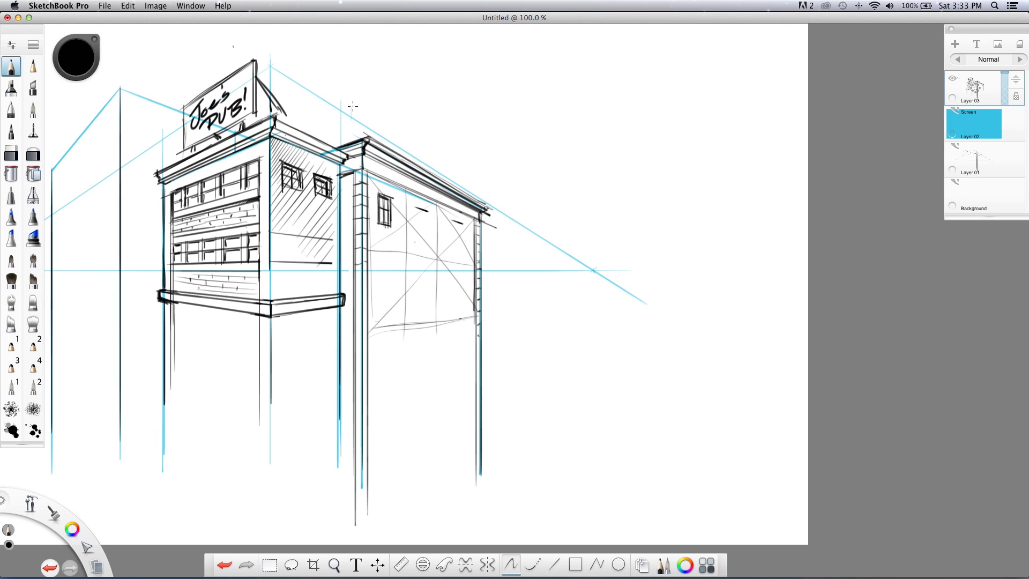
- Undo the crossing diagonals, centre lines and divisions subdividing the large panel on the right building's face
{"action": "left_click_drag", "start_coordinate": [366, 251], "coordinate": [443, 338]}
{"action": "key", "text": "super+z"}
{"action": "key", "text": "super+z"}
{"action": "key", "text": "super+z"}
{"action": "key", "text": "super+z"}
{"action": "key", "text": "super+z"}
{"action": "key", "text": "super+z"}
{"action": "key", "text": "super+z"}
{"action": "key", "text": "super+z"}
{"action": "key", "text": "super+z"}
{"action": "key", "text": "super+z"}
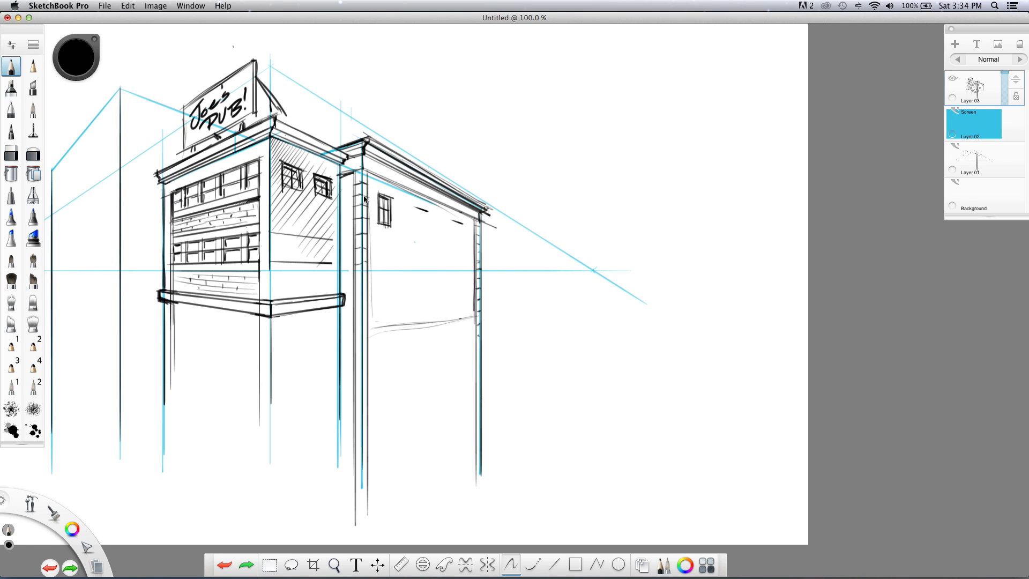
- Draw the sides of the two remaining right-building windows and a ruled ledge band beneath them, converging on the right vanishing point
{"action": "mouse_move", "coordinate": [416, 210]}
{"action": "left_mouse_down"}
{"action": "mouse_move", "coordinate": [427, 237]}
{"action": "mouse_move", "coordinate": [454, 247]}
{"action": "mouse_move", "coordinate": [461, 224]}
{"action": "mouse_move", "coordinate": [463, 239]}
{"action": "mouse_move", "coordinate": [430, 192]}
{"action": "mouse_move", "coordinate": [460, 223]}
{"action": "mouse_move", "coordinate": [459, 246]}
{"action": "left_mouse_up"}
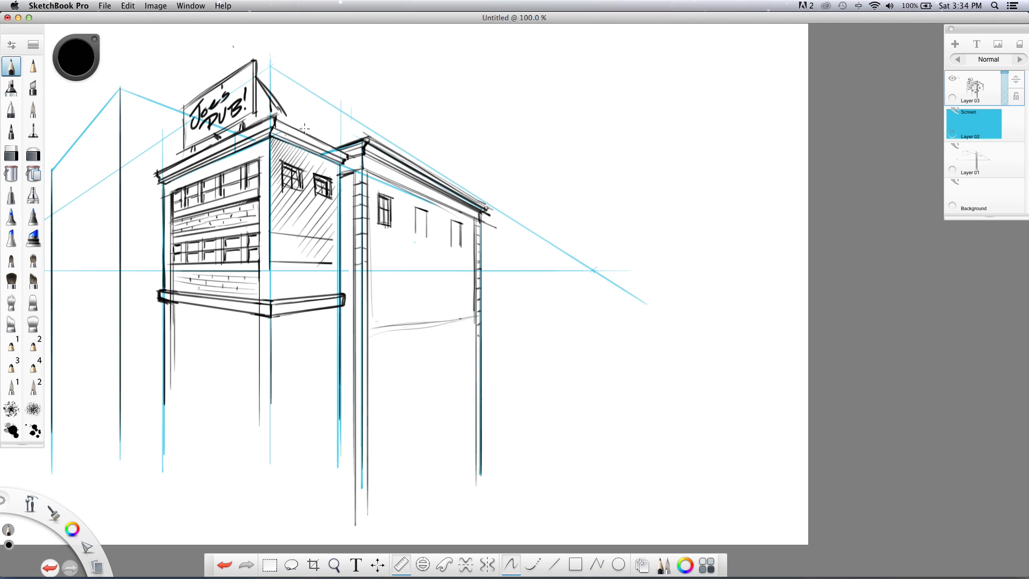
{"action": "key", "text": "r"}
{"action": "left_click_drag", "start_coordinate": [324, 199], "coordinate": [414, 231]}
{"action": "mouse_move", "coordinate": [325, 235]}
{"action": "left_mouse_down"}
{"action": "mouse_move", "coordinate": [322, 252]}
{"action": "mouse_move", "coordinate": [477, 256]}
{"action": "left_mouse_up"}
{"action": "mouse_move", "coordinate": [323, 263]}
{"action": "left_mouse_down"}
{"action": "mouse_move", "coordinate": [382, 253]}
{"action": "mouse_move", "coordinate": [475, 261]}
{"action": "left_mouse_up"}
{"action": "mouse_move", "coordinate": [321, 272]}
{"action": "left_mouse_down"}
{"action": "mouse_move", "coordinate": [375, 258]}
{"action": "mouse_move", "coordinate": [461, 263]}
{"action": "mouse_move", "coordinate": [381, 253]}
{"action": "mouse_move", "coordinate": [466, 261]}
{"action": "left_mouse_up"}
{"action": "key", "text": "r"}
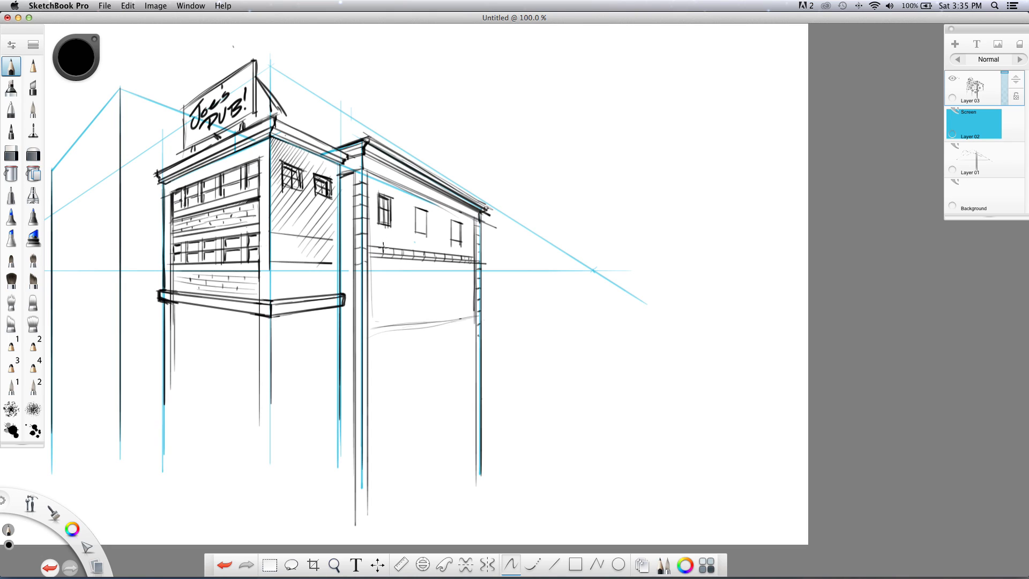
- Complete the two smaller windows on the right building with frames and panes, and refine the divisions in the ledge band
{"action": "left_click_drag", "start_coordinate": [397, 244], "coordinate": [403, 252]}
{"action": "left_click_drag", "start_coordinate": [409, 245], "coordinate": [415, 253]}
{"action": "key", "text": "super+z"}
{"action": "left_click_drag", "start_coordinate": [416, 210], "coordinate": [427, 233]}
{"action": "mouse_move", "coordinate": [420, 211]}
{"action": "left_mouse_down"}
{"action": "mouse_move", "coordinate": [422, 233]}
{"action": "mouse_move", "coordinate": [426, 220]}
{"action": "mouse_move", "coordinate": [460, 233]}
{"action": "left_mouse_up"}
{"action": "left_click_drag", "start_coordinate": [381, 211], "coordinate": [604, 280]}
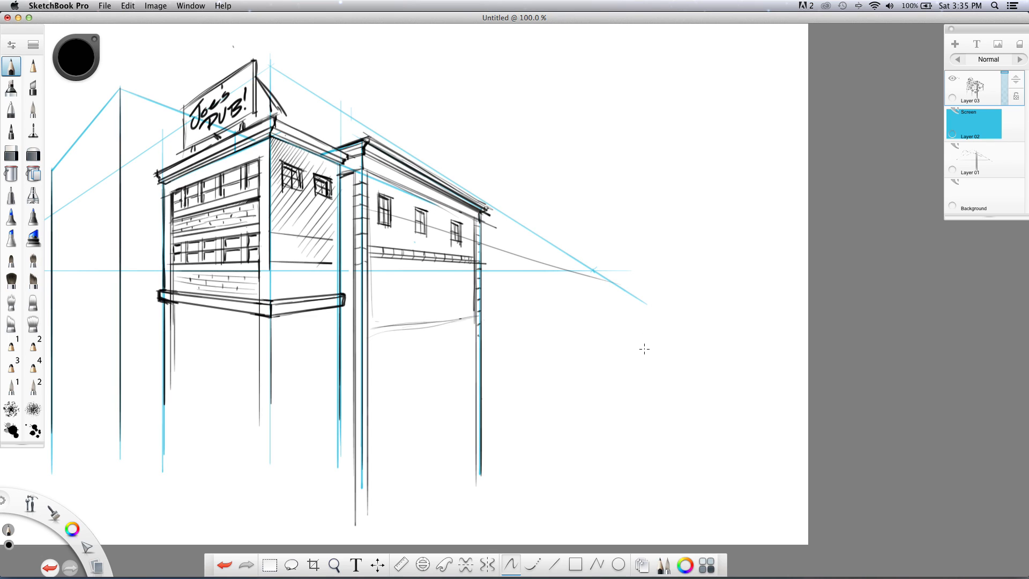
{"action": "key", "text": "super+z"}
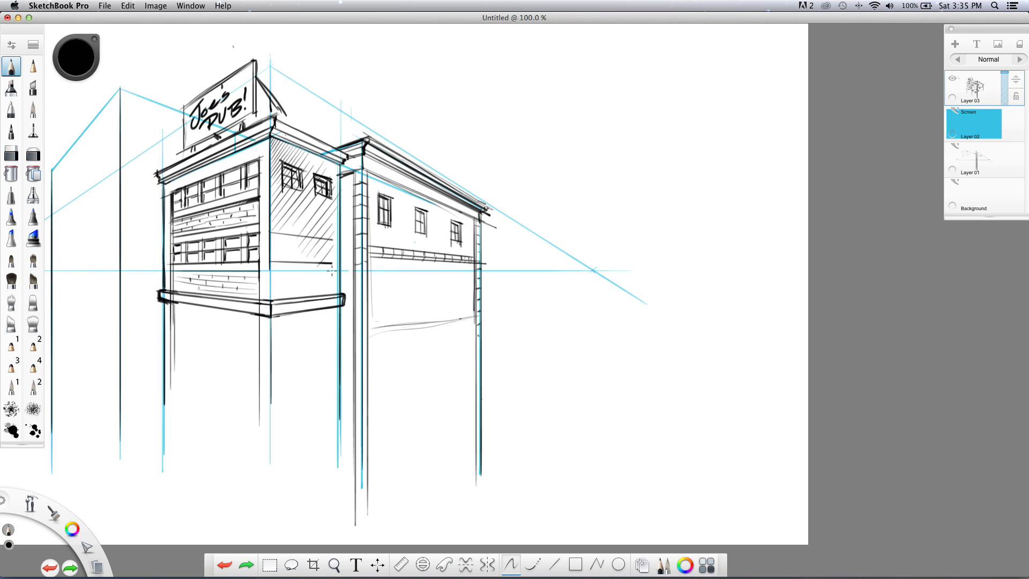
- Draw black roof edges and a cornice around the top corner of the tall left building
{"action": "key", "text": "space"}
{"action": "left_click_drag", "start_coordinate": [322, 271], "coordinate": [398, 257]}
{"action": "key", "text": "space"}
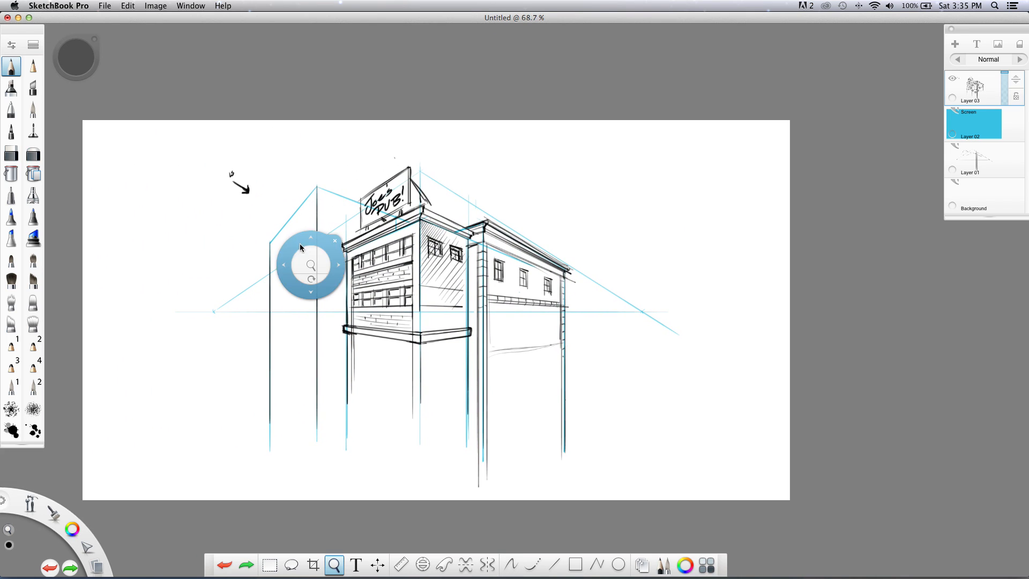
{"action": "left_click_drag", "start_coordinate": [301, 248], "coordinate": [299, 209]}
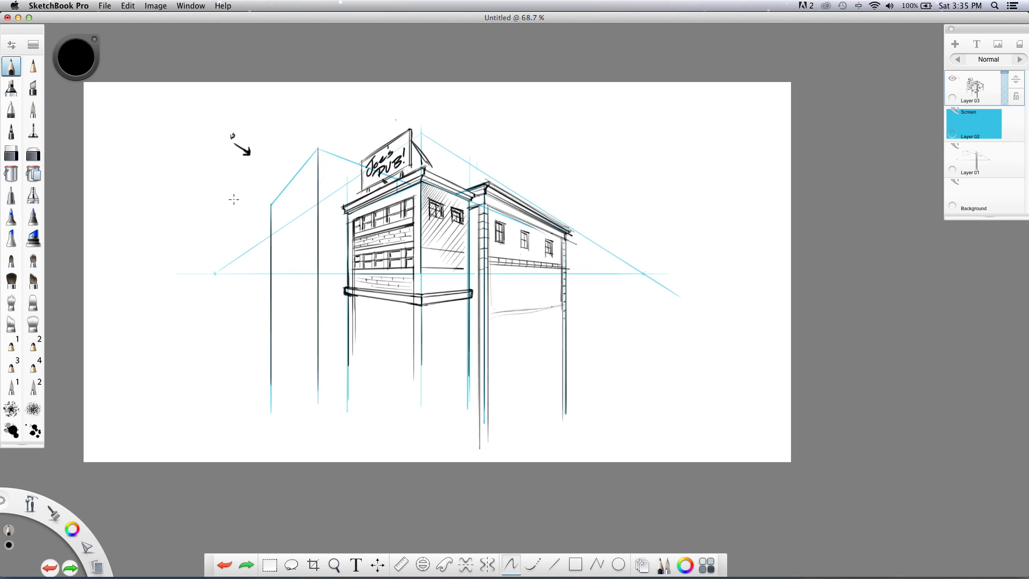
{"action": "mouse_move", "coordinate": [318, 155]}
{"action": "left_mouse_down"}
{"action": "mouse_move", "coordinate": [277, 203]}
{"action": "mouse_move", "coordinate": [317, 159]}
{"action": "mouse_move", "coordinate": [272, 198]}
{"action": "left_mouse_up"}
{"action": "left_click_drag", "start_coordinate": [314, 150], "coordinate": [272, 204]}
{"action": "left_click_drag", "start_coordinate": [319, 145], "coordinate": [274, 202]}
{"action": "mouse_move", "coordinate": [319, 143]}
{"action": "left_mouse_down"}
{"action": "mouse_move", "coordinate": [318, 160]}
{"action": "mouse_move", "coordinate": [325, 151]}
{"action": "mouse_move", "coordinate": [363, 162]}
{"action": "mouse_move", "coordinate": [369, 178]}
{"action": "mouse_move", "coordinate": [320, 155]}
{"action": "mouse_move", "coordinate": [315, 193]}
{"action": "left_mouse_up"}
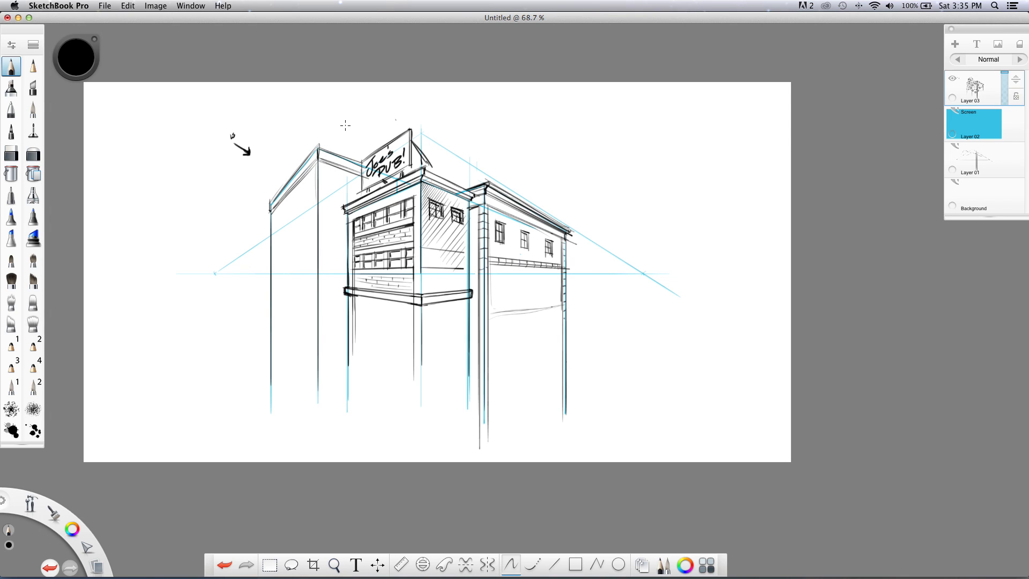
- Move Layer 03 beneath the blue Screen layer, then add a new layer and place it above the Screen layer
{"action": "mouse_move", "coordinate": [1016, 80]}
{"action": "left_mouse_down"}
{"action": "mouse_move", "coordinate": [1015, 131]}
{"action": "mouse_move", "coordinate": [1003, 118]}
{"action": "left_mouse_up"}
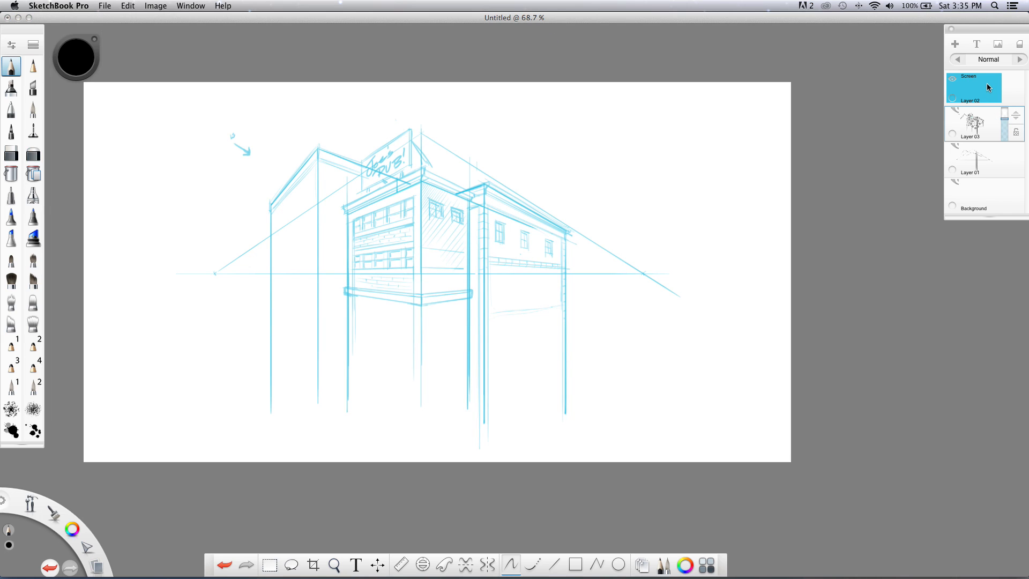
{"action": "left_click", "coordinate": [953, 48]}
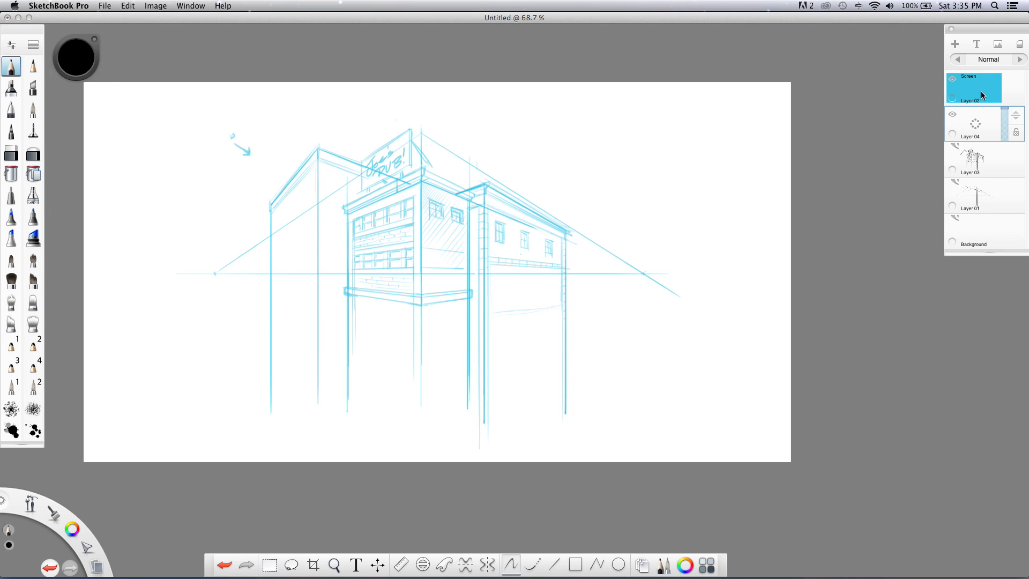
{"action": "left_click_drag", "start_coordinate": [1013, 119], "coordinate": [990, 76]}
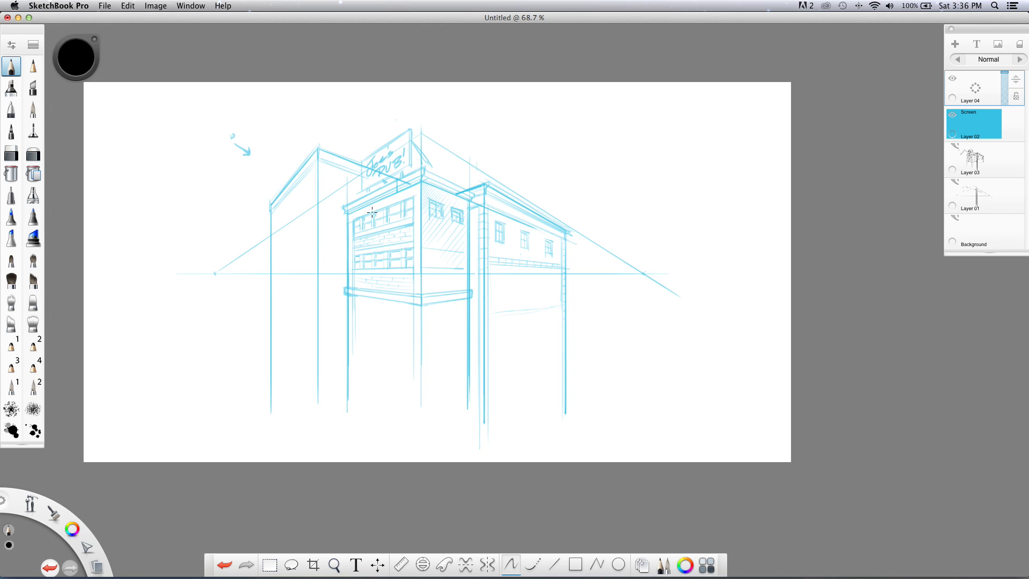
- Ink the left vertical edge of the corner building and the short upright ends of its lower ledge
{"action": "mouse_move", "coordinate": [368, 222]}
{"action": "left_mouse_down"}
{"action": "mouse_move", "coordinate": [427, 255]}
{"action": "mouse_move", "coordinate": [377, 198]}
{"action": "mouse_move", "coordinate": [372, 172]}
{"action": "mouse_move", "coordinate": [391, 241]}
{"action": "mouse_move", "coordinate": [383, 236]}
{"action": "mouse_move", "coordinate": [401, 237]}
{"action": "left_mouse_up"}
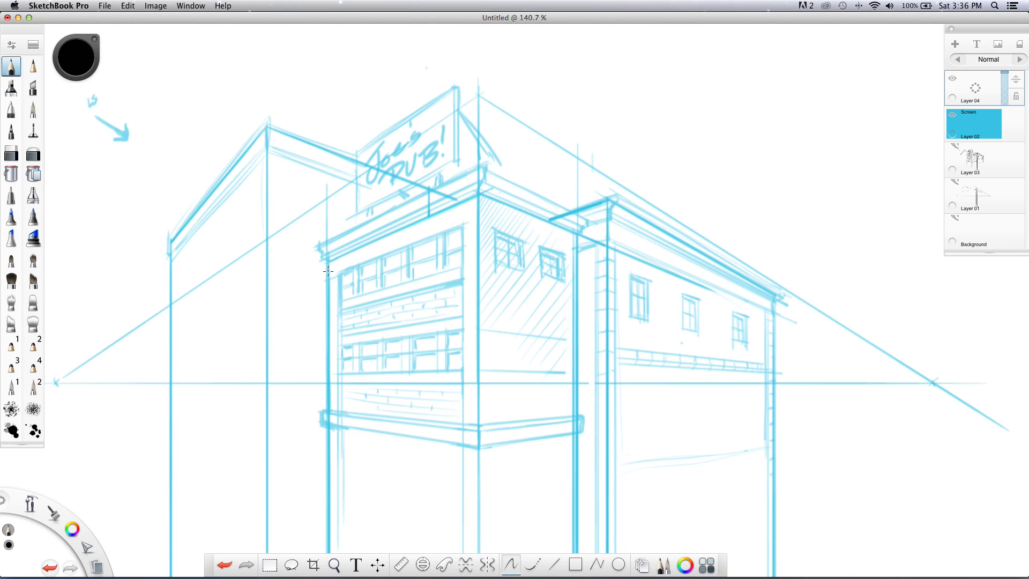
{"action": "left_click_drag", "start_coordinate": [328, 265], "coordinate": [329, 552]}
{"action": "left_click_drag", "start_coordinate": [321, 410], "coordinate": [321, 423]}
{"action": "left_click_drag", "start_coordinate": [477, 432], "coordinate": [476, 450]}
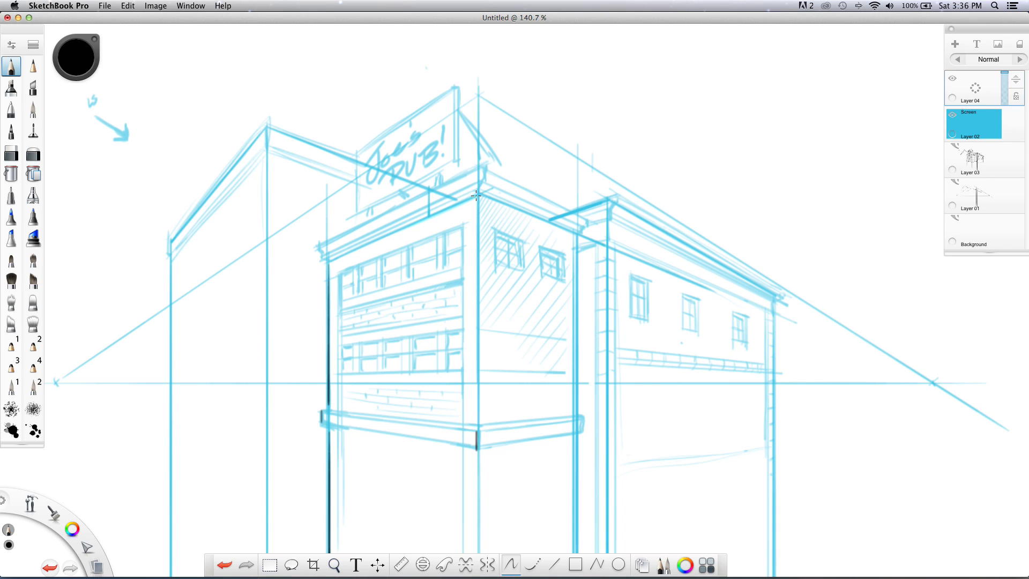
- Ink the corner building's left-face cornice with ruled lines to the left vanishing point and draw its end profiles
{"action": "key", "text": "r"}
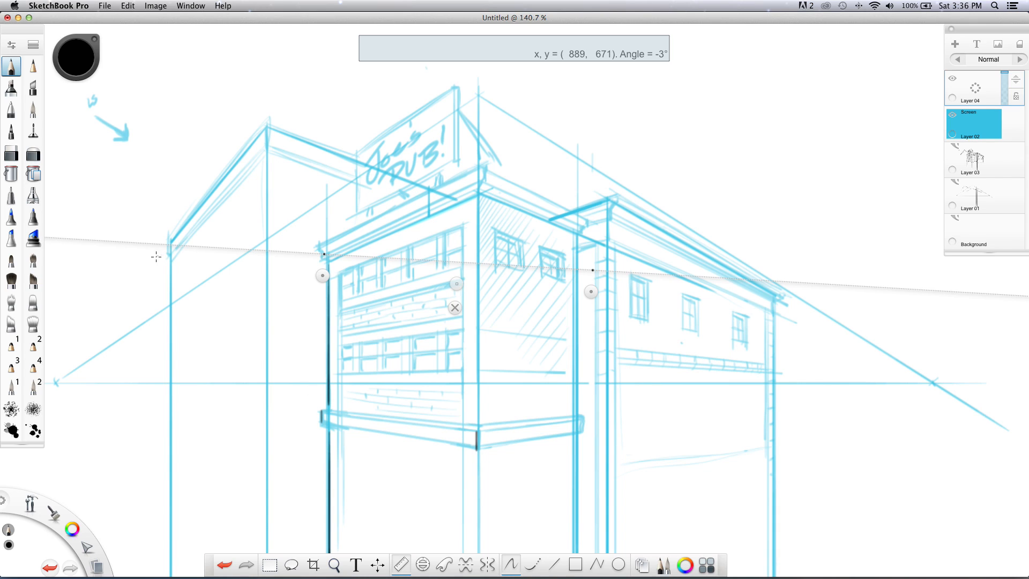
{"action": "left_click_drag", "start_coordinate": [322, 275], "coordinate": [64, 400]}
{"action": "mouse_move", "coordinate": [595, 287]}
{"action": "left_mouse_down"}
{"action": "mouse_move", "coordinate": [526, 193]}
{"action": "mouse_move", "coordinate": [316, 266]}
{"action": "left_mouse_up"}
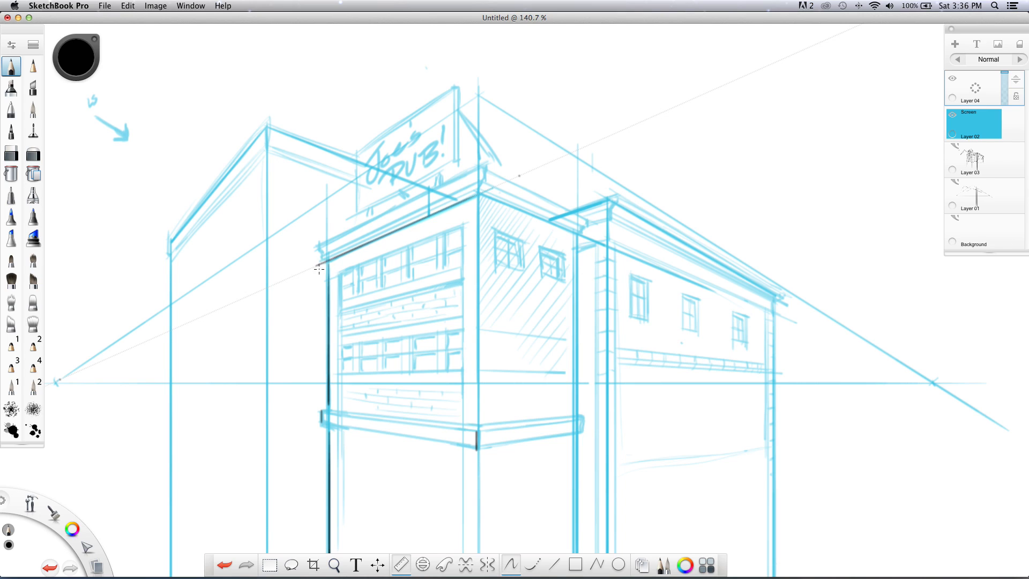
{"action": "mouse_move", "coordinate": [528, 195]}
{"action": "left_mouse_down"}
{"action": "mouse_move", "coordinate": [523, 163]}
{"action": "mouse_move", "coordinate": [315, 249]}
{"action": "left_mouse_up"}
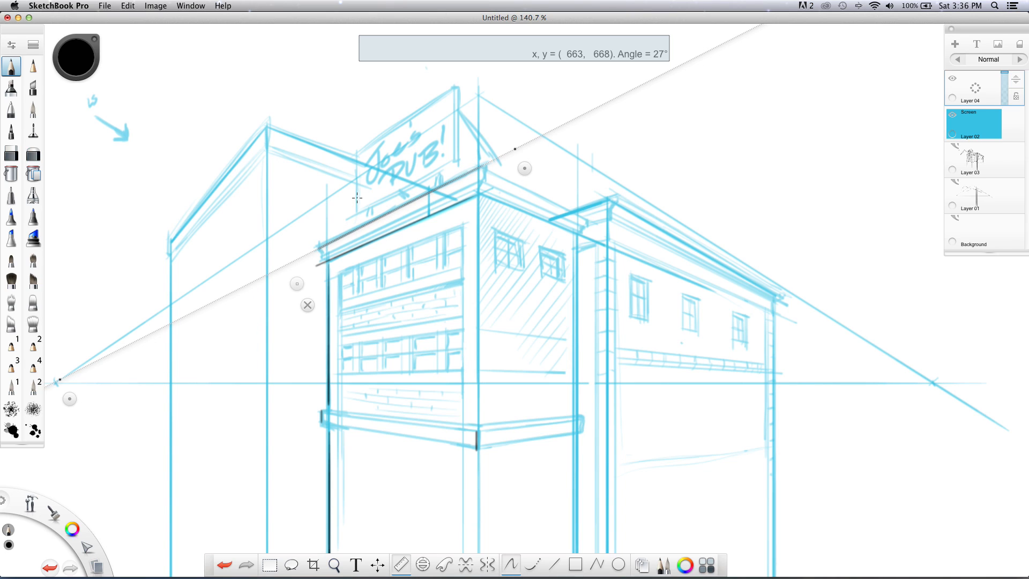
{"action": "left_click", "coordinate": [307, 305]}
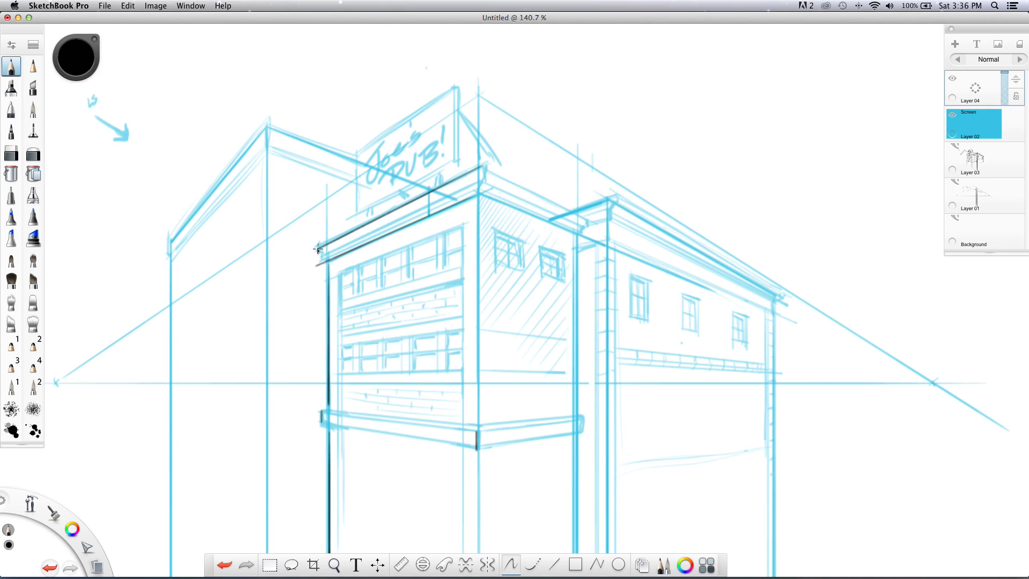
{"action": "left_click_drag", "start_coordinate": [318, 248], "coordinate": [328, 266]}
{"action": "mouse_move", "coordinate": [486, 164]}
{"action": "left_mouse_down"}
{"action": "mouse_move", "coordinate": [480, 190]}
{"action": "mouse_move", "coordinate": [485, 166]}
{"action": "left_mouse_up"}
- Ink the top edge of the rooftop sign with a ruler aligned to the left vanishing point
{"action": "key", "text": "space"}
{"action": "left_click_drag", "start_coordinate": [285, 245], "coordinate": [255, 202]}
{"action": "key", "text": "space"}
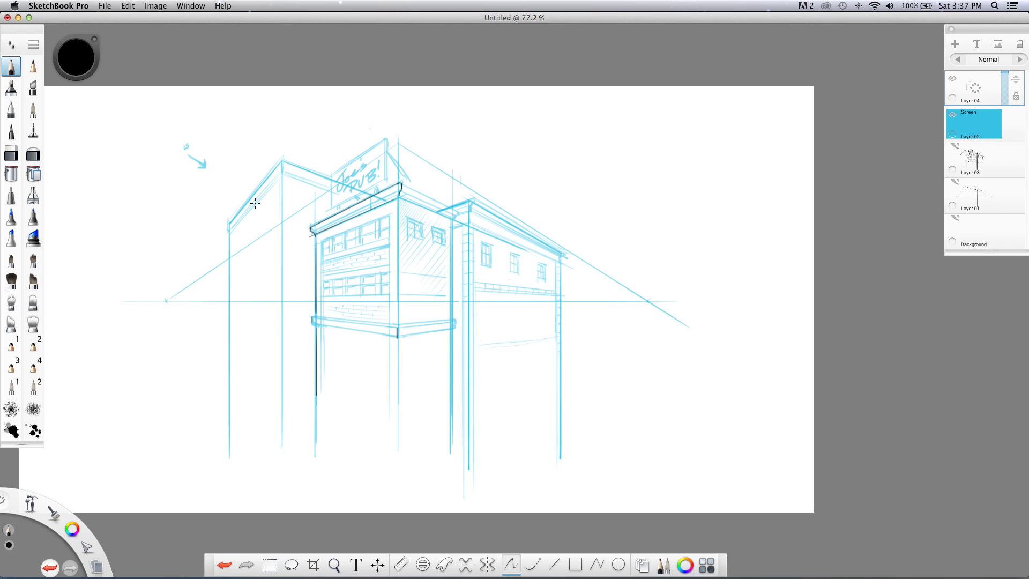
{"action": "key", "text": "r"}
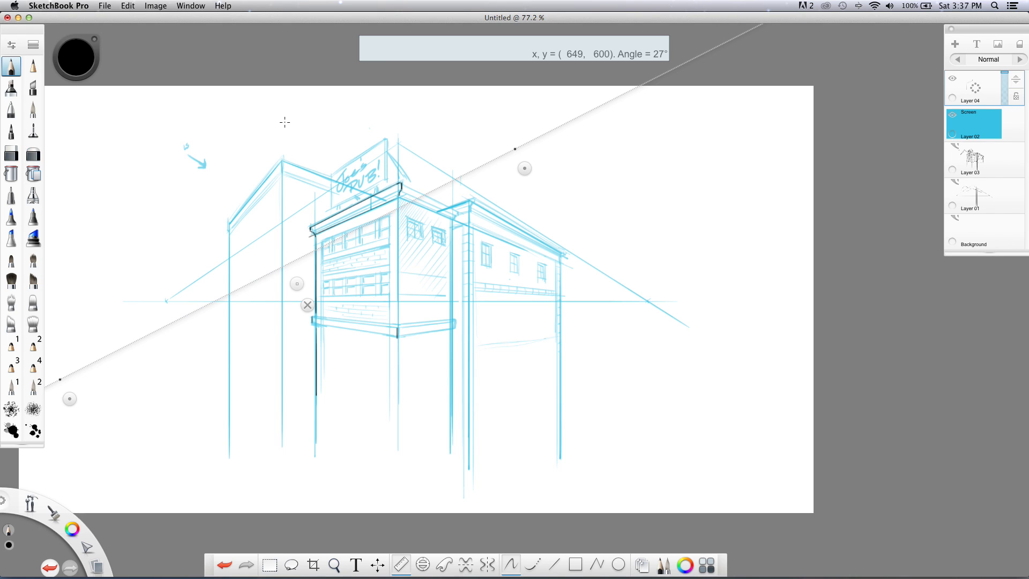
{"action": "left_click_drag", "start_coordinate": [75, 396], "coordinate": [178, 317]}
{"action": "left_click_drag", "start_coordinate": [524, 159], "coordinate": [476, 92]}
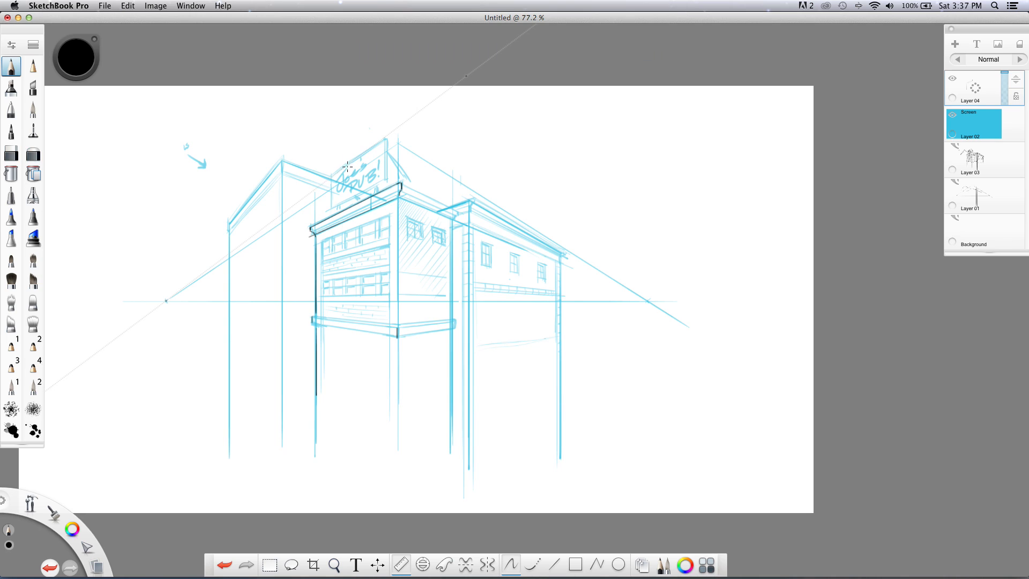
{"action": "mouse_move", "coordinate": [334, 176]}
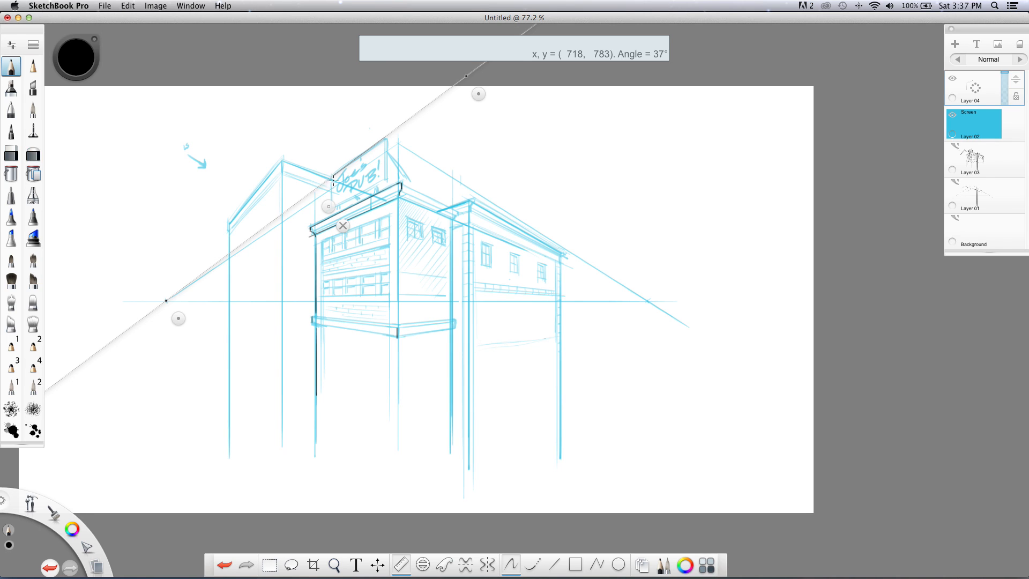
{"action": "key", "text": "r"}
- Ink the vertical sides of the rooftop sign, doubling the right side to show its thickness
{"action": "key", "text": "space"}
{"action": "left_click_drag", "start_coordinate": [369, 167], "coordinate": [421, 187]}
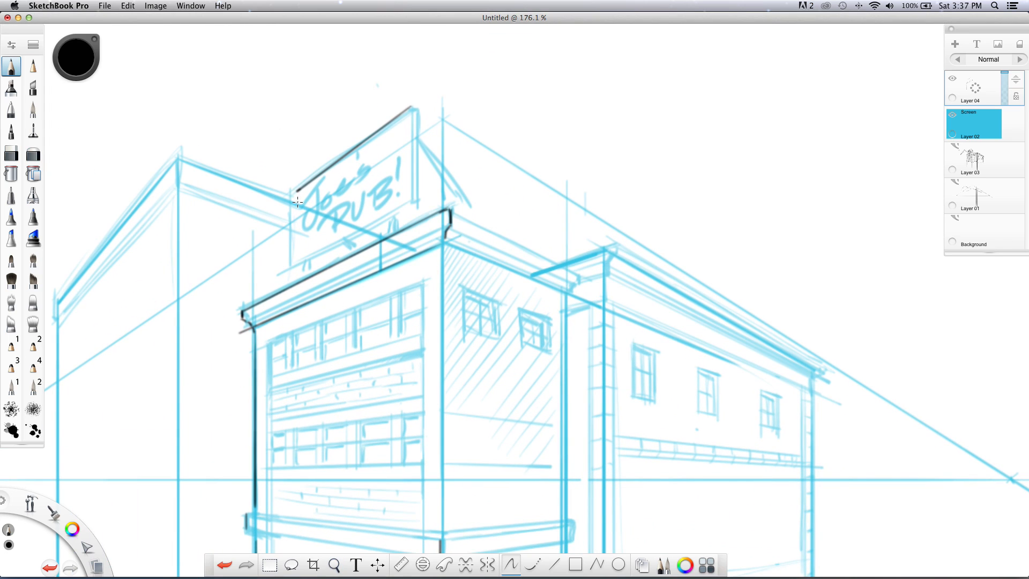
{"action": "left_click_drag", "start_coordinate": [295, 189], "coordinate": [296, 265]}
{"action": "left_click_drag", "start_coordinate": [412, 106], "coordinate": [410, 209]}
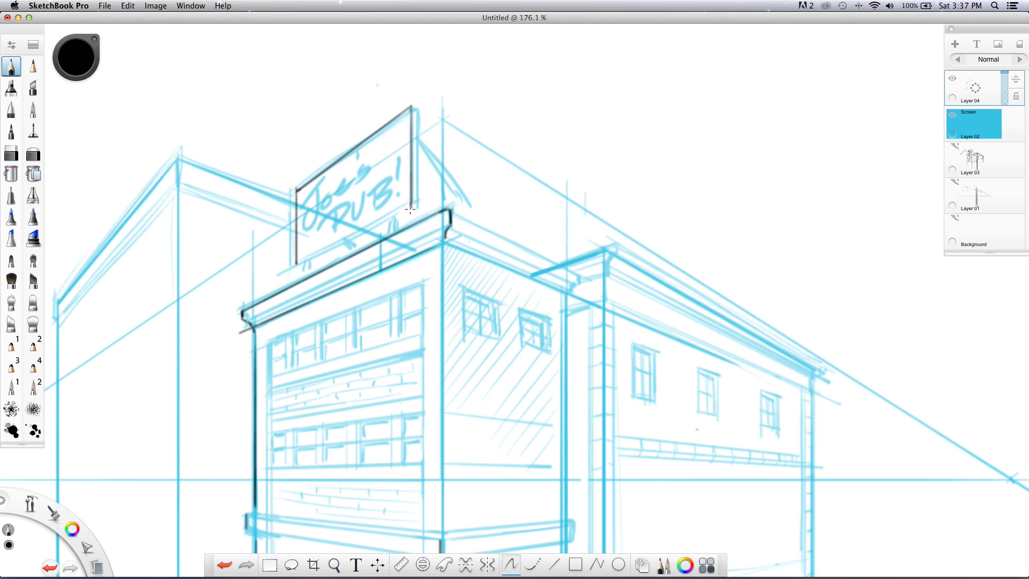
{"action": "left_click_drag", "start_coordinate": [413, 105], "coordinate": [414, 208]}
{"action": "key", "text": "z"}
{"action": "left_click_drag", "start_coordinate": [247, 224], "coordinate": [194, 243]}
{"action": "mouse_move", "coordinate": [244, 266]}
{"action": "left_mouse_down"}
{"action": "mouse_move", "coordinate": [313, 260]}
{"action": "mouse_move", "coordinate": [338, 245]}
{"action": "mouse_move", "coordinate": [326, 230]}
{"action": "mouse_move", "coordinate": [311, 241]}
{"action": "left_mouse_up"}
{"action": "key", "text": "Escape"}
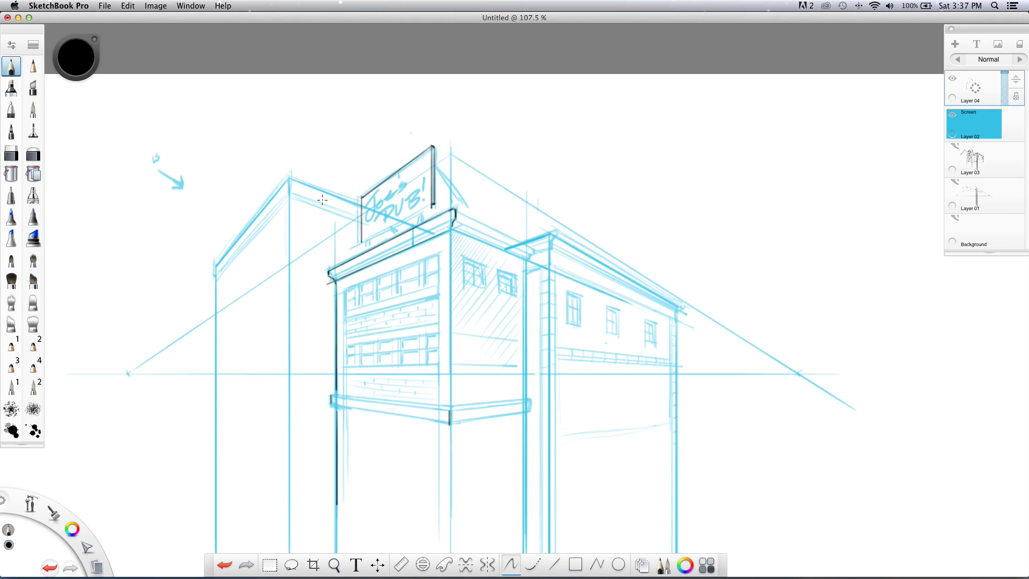
{"action": "left_click_drag", "start_coordinate": [280, 263], "coordinate": [264, 257]}
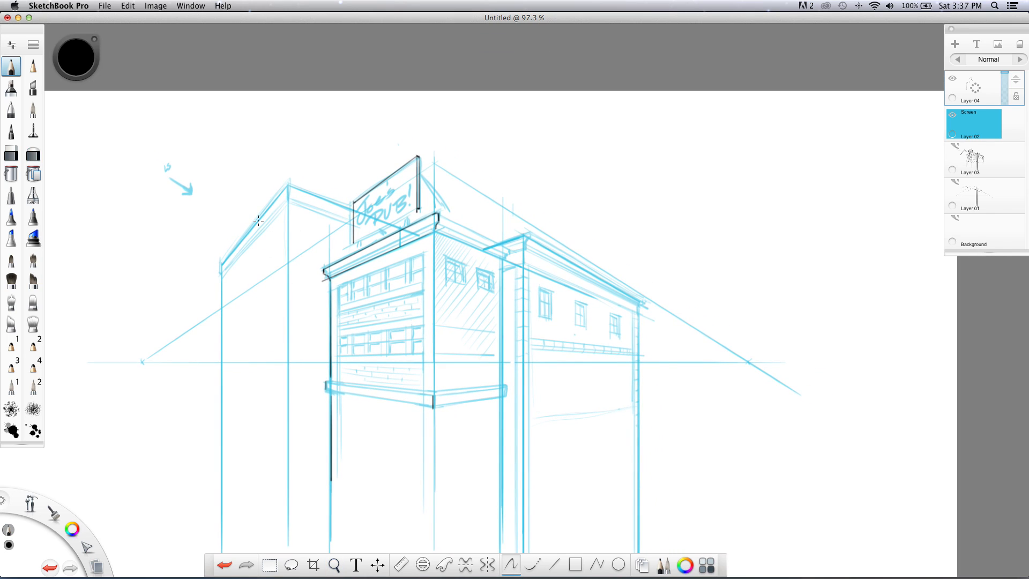